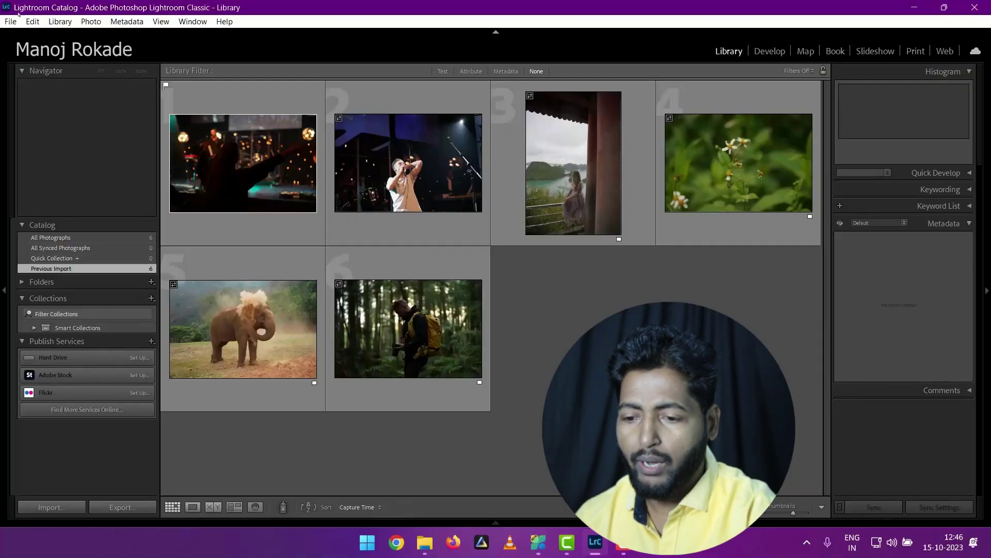
Step: Check the version in Help's About screen, then open the concert photo in Develop
{"action": "left_click", "coordinate": [225, 21]}
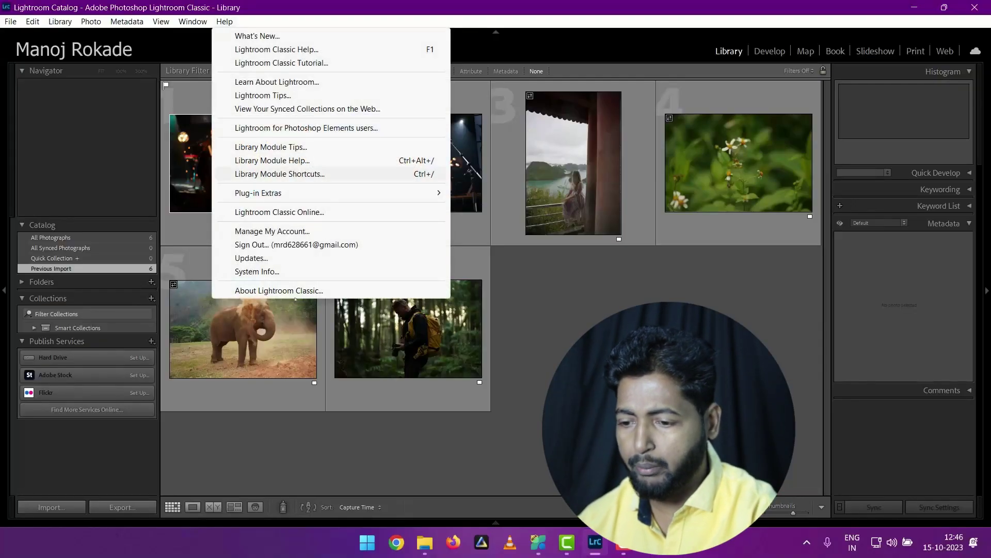
{"action": "left_click", "coordinate": [321, 291]}
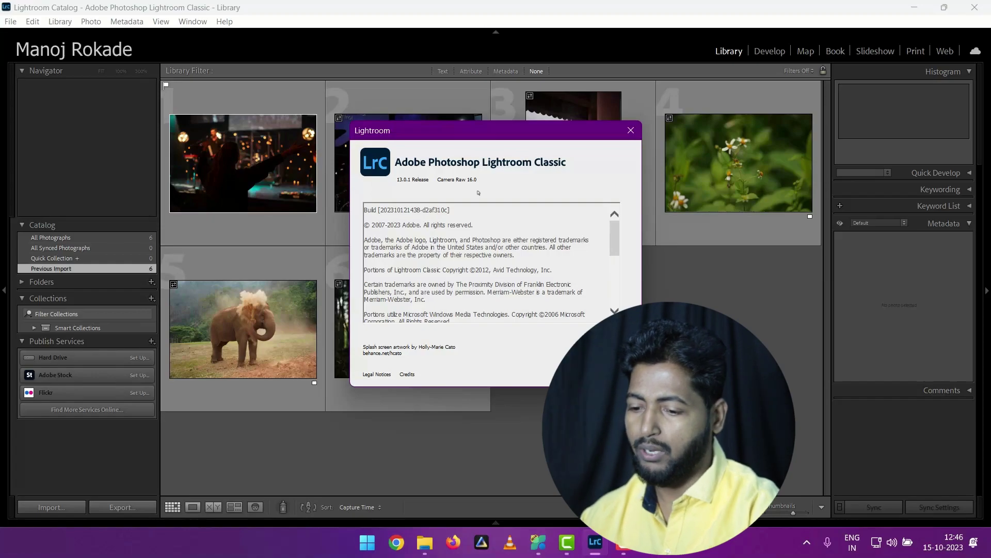
{"action": "left_click", "coordinate": [544, 357]}
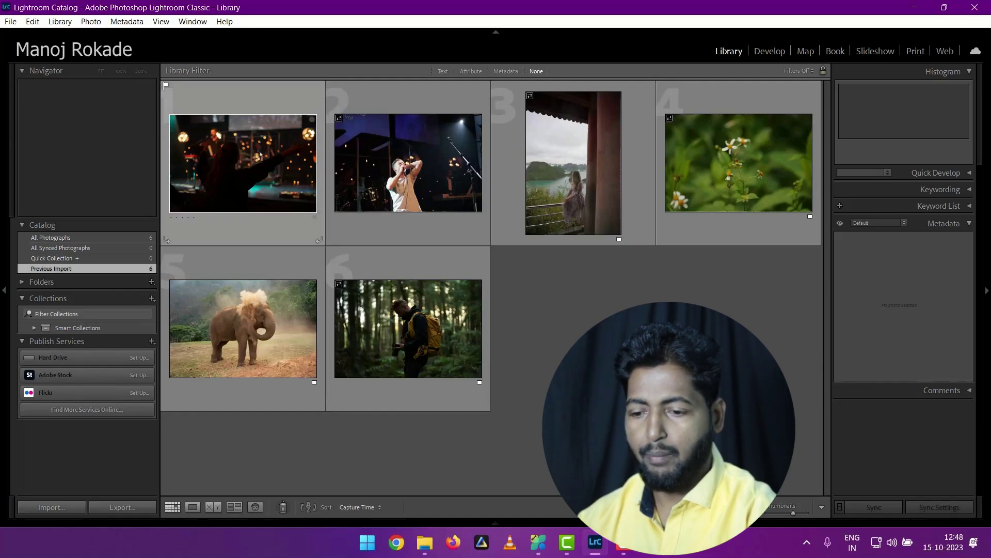
{"action": "left_click", "coordinate": [260, 155]}
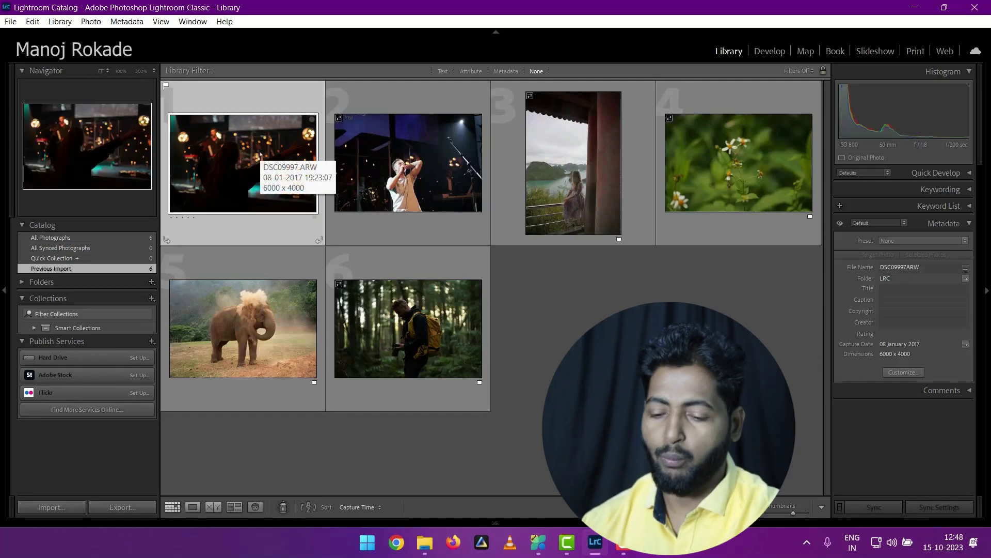
{"action": "key", "text": "d"}
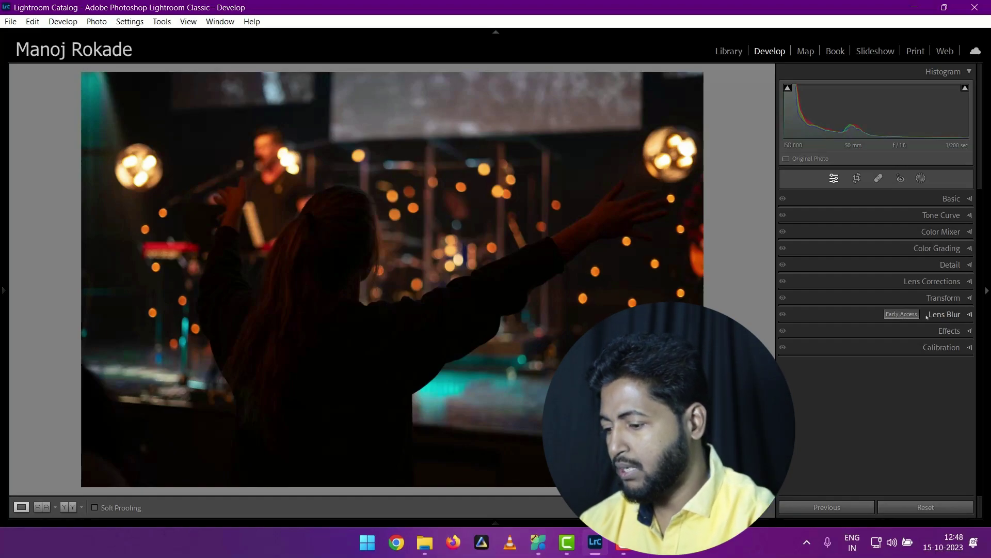
Step: Apply Lens Blur and show the photo in Before/After left-right view
{"action": "left_click", "coordinate": [927, 316]}
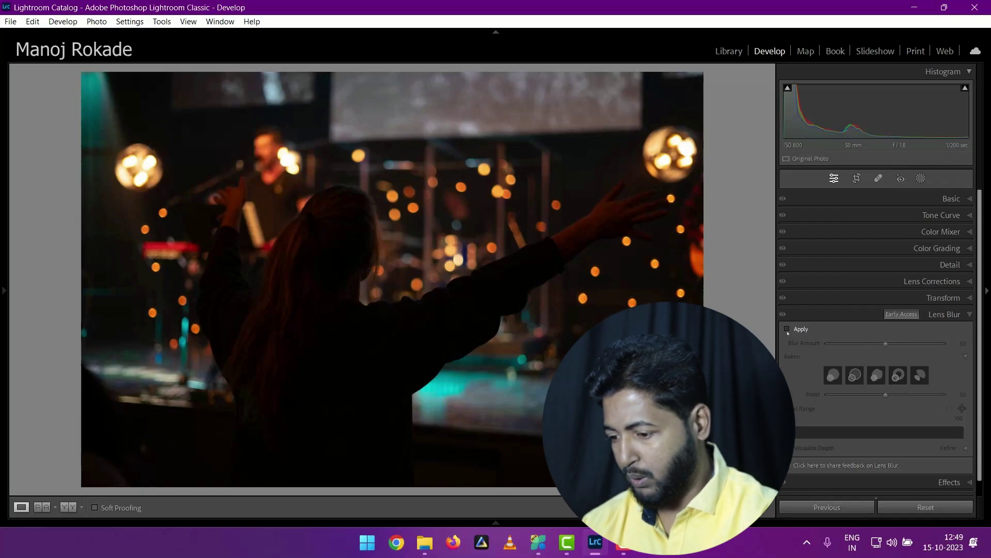
{"action": "left_click", "coordinate": [787, 330]}
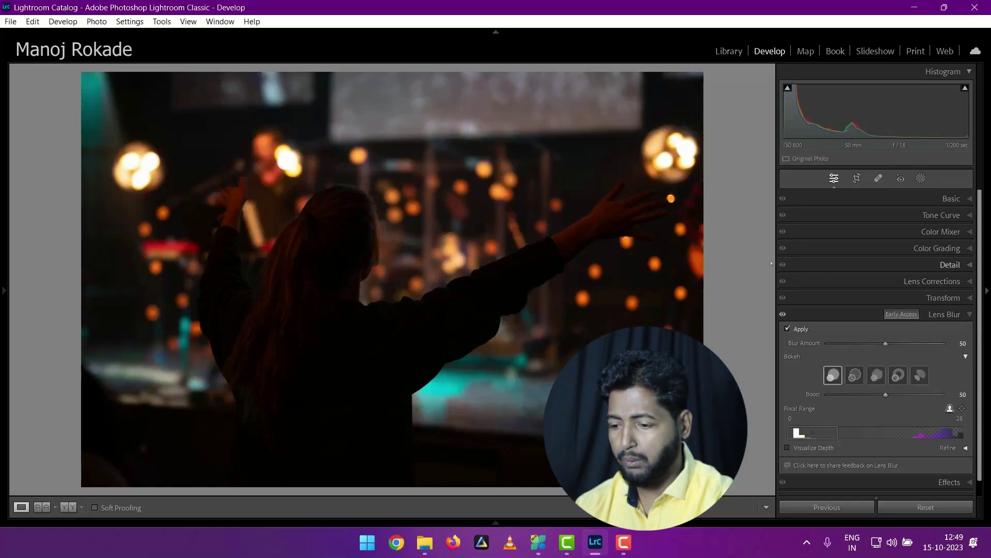
{"action": "left_click", "coordinate": [69, 507]}
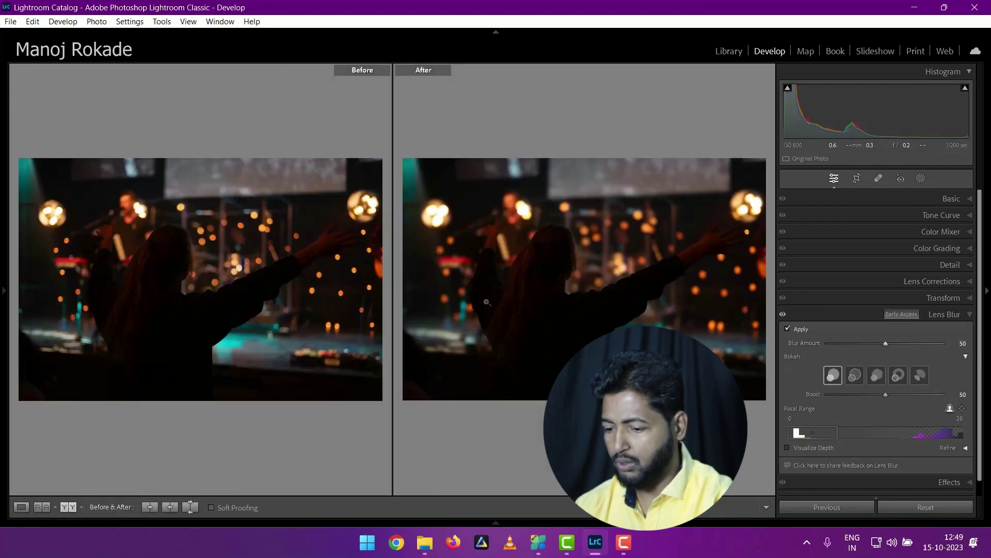
Step: Zoom in on the singer's face to inspect the bokeh, then return to Fit view
{"action": "left_click", "coordinate": [480, 250]}
{"action": "left_click_drag", "start_coordinate": [514, 254], "coordinate": [535, 387]}
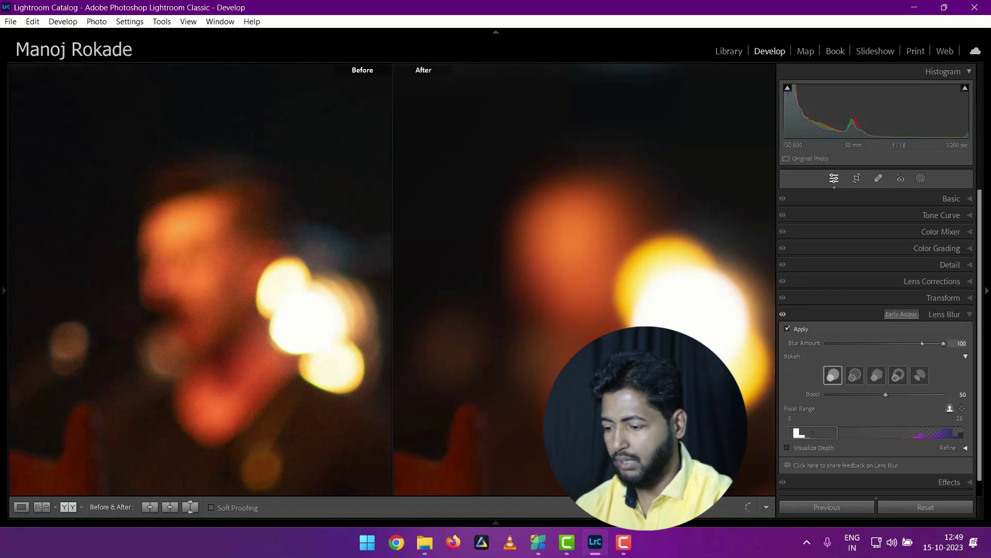
{"action": "left_click", "coordinate": [544, 366]}
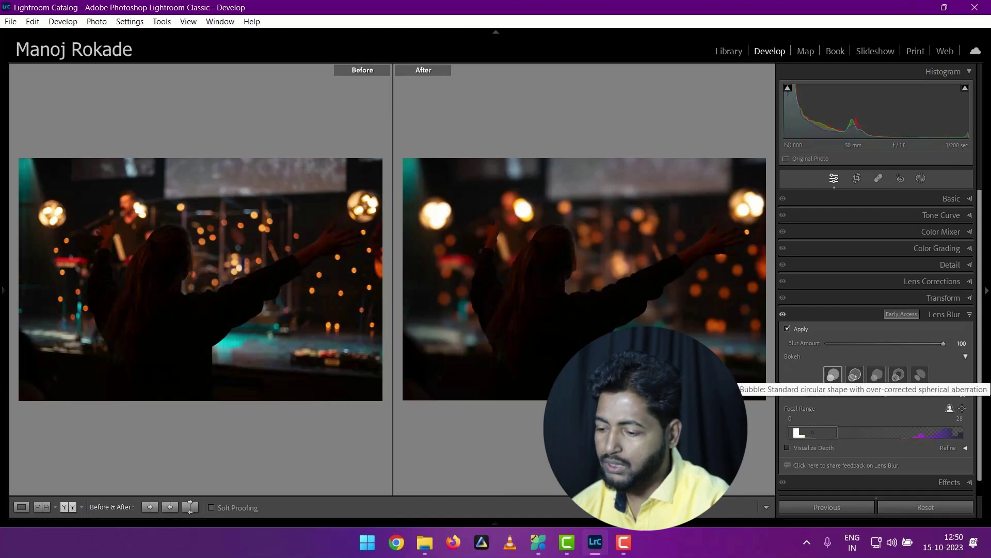
{"action": "left_click", "coordinate": [853, 378]}
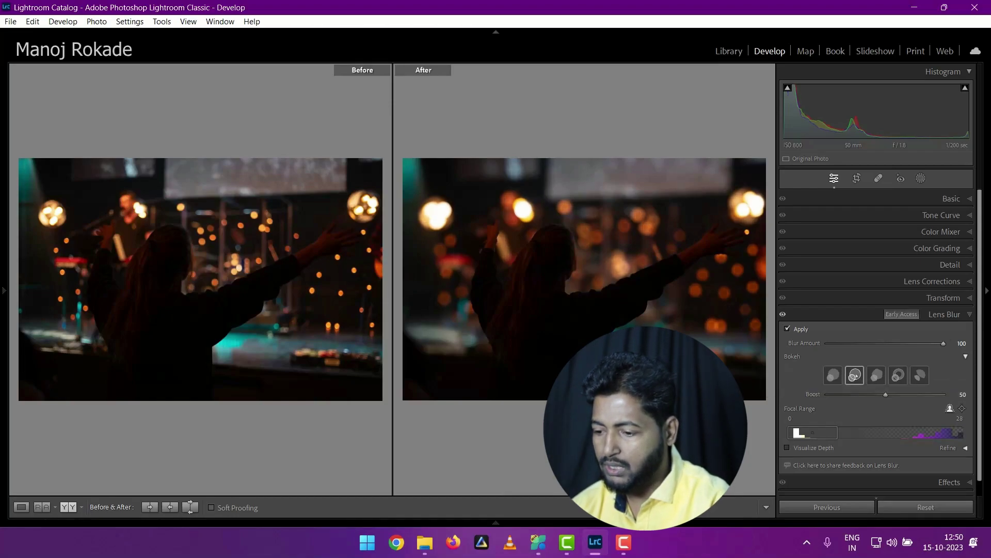
{"action": "left_click", "coordinate": [877, 375]}
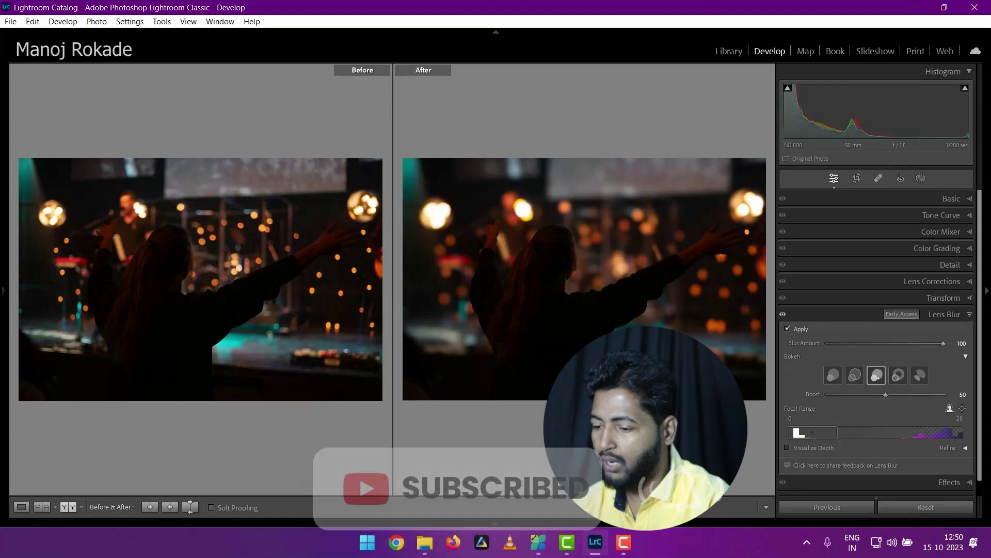
{"action": "left_click", "coordinate": [899, 376]}
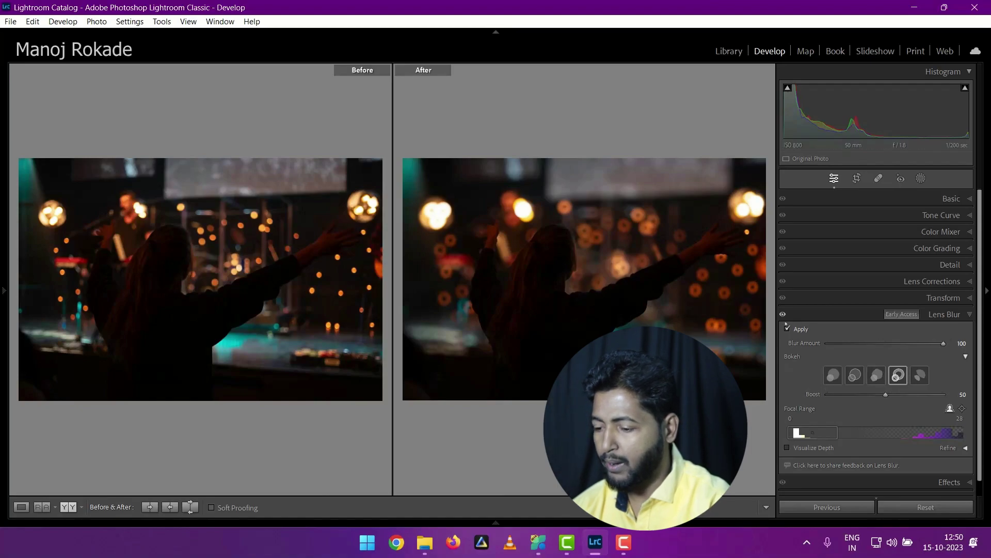
{"action": "left_click", "coordinate": [919, 376]}
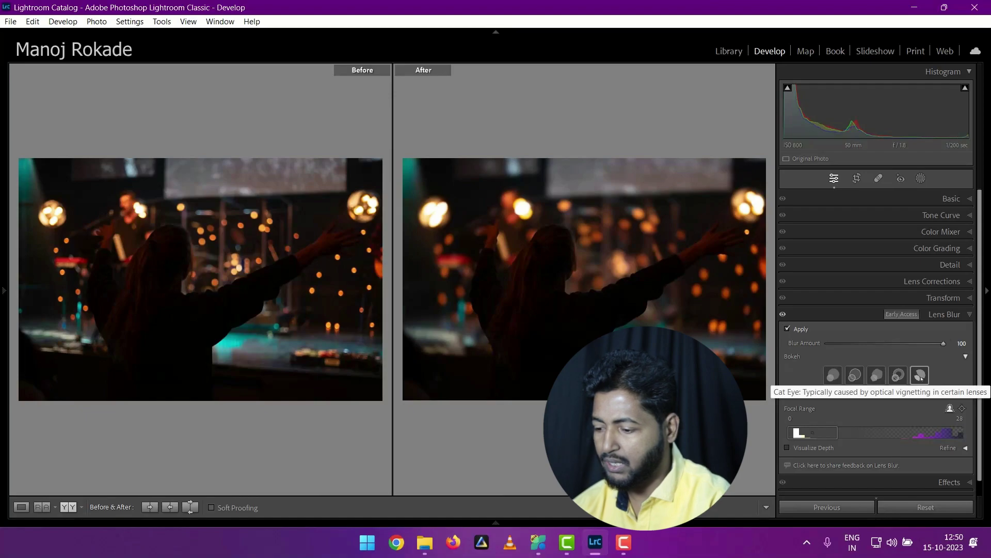
{"action": "left_click", "coordinate": [899, 375]}
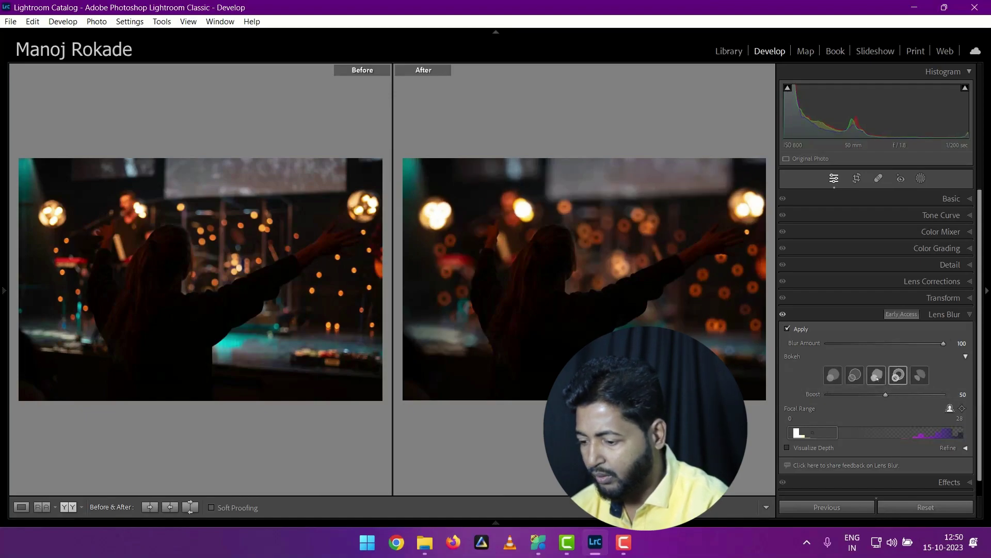
{"action": "left_click", "coordinate": [876, 375]}
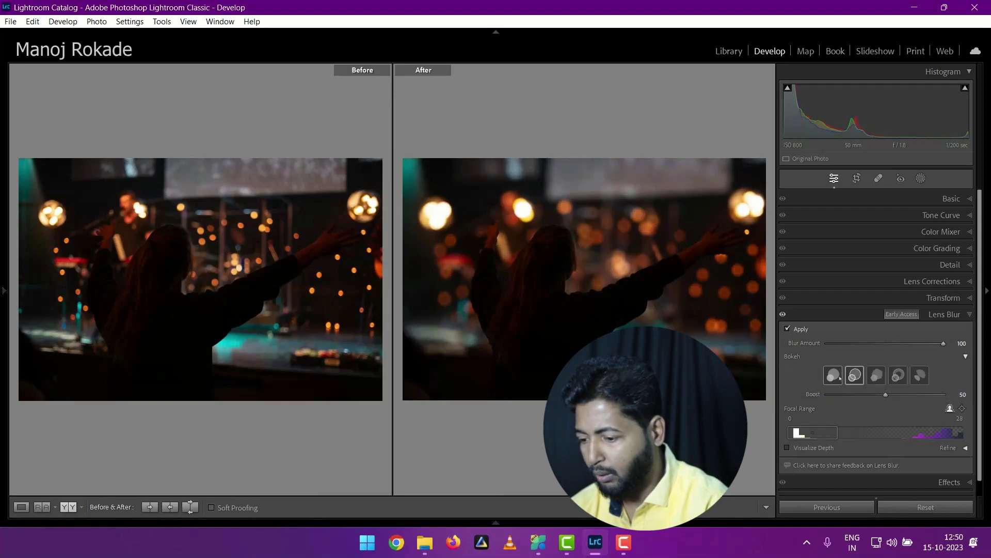
{"action": "left_click", "coordinate": [833, 376]}
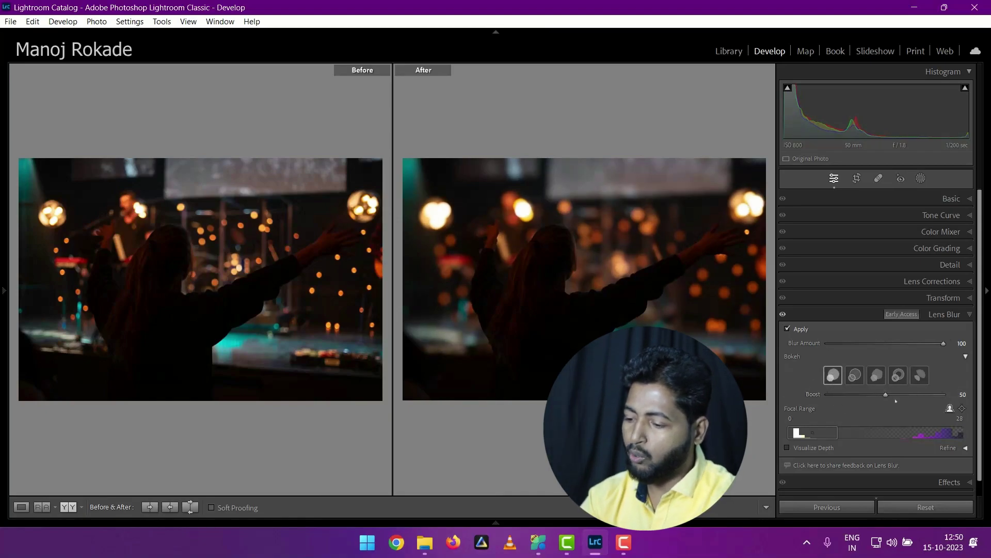
Step: Switch the bokeh to the ring shape with Boost set to 66
{"action": "left_click_drag", "start_coordinate": [887, 395], "coordinate": [947, 395]}
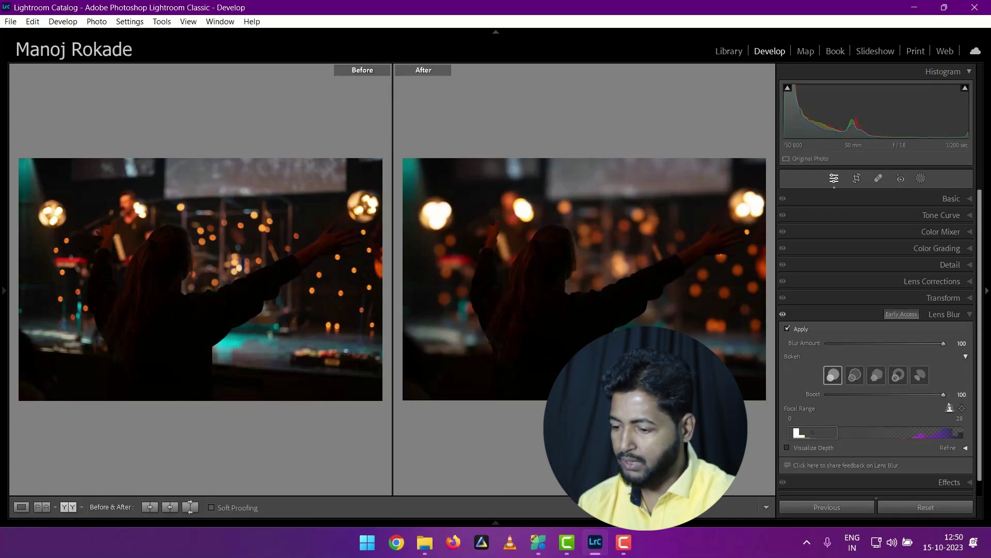
{"action": "left_click", "coordinate": [897, 374]}
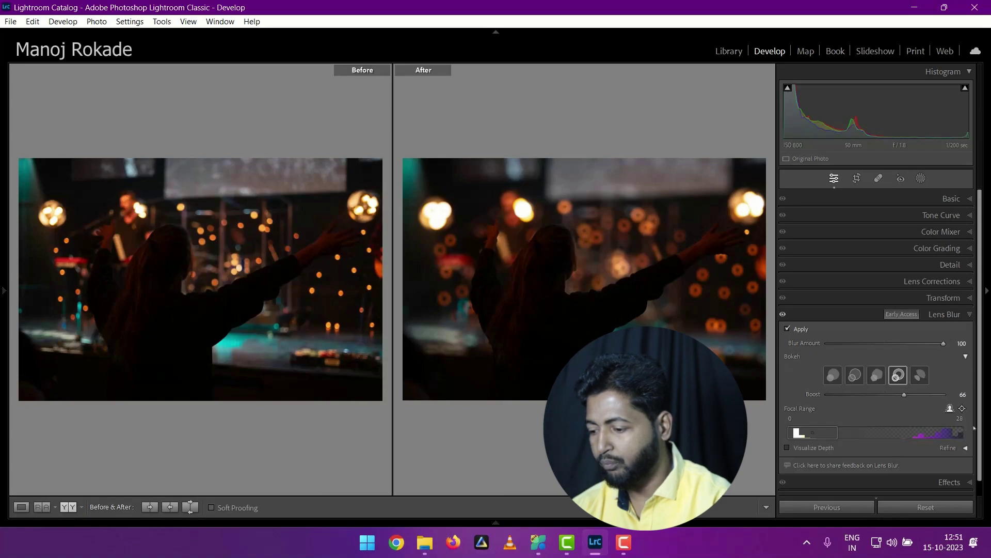
Step: Focus on the foreground woman with Focal Range 0–28, then return to single Loupe view
{"action": "left_click", "coordinate": [645, 228]}
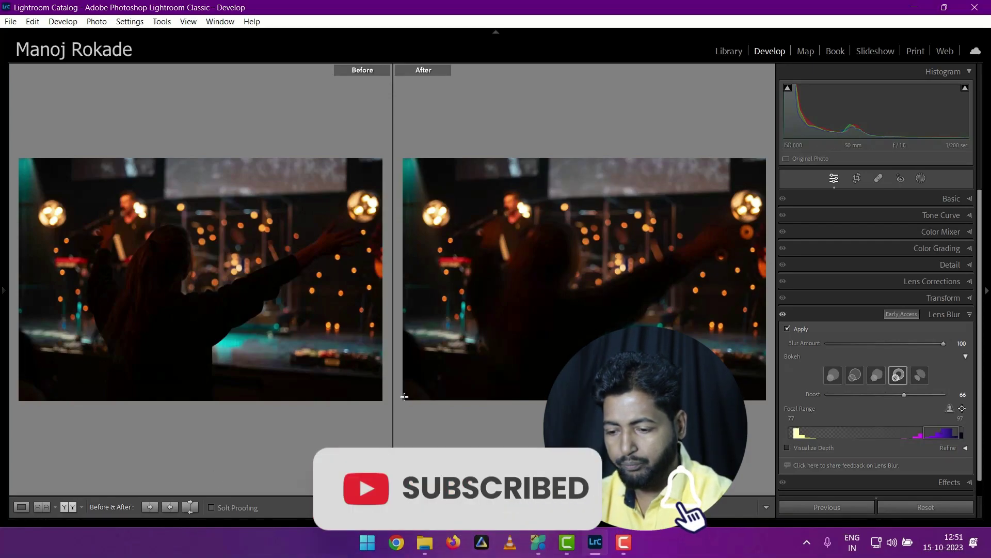
{"action": "left_click", "coordinate": [444, 212]}
{"action": "left_click_drag", "start_coordinate": [412, 279], "coordinate": [411, 163]}
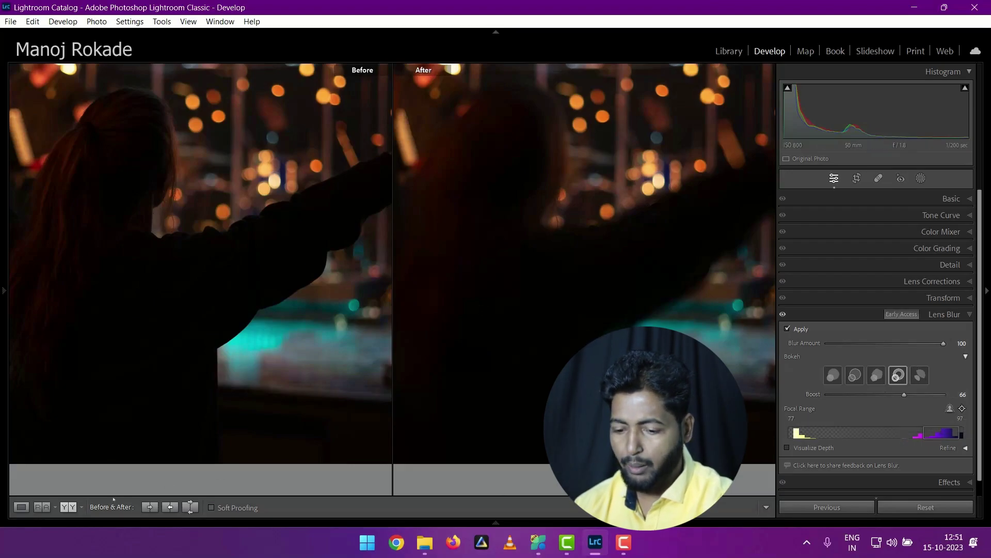
{"action": "left_click", "coordinate": [660, 315]}
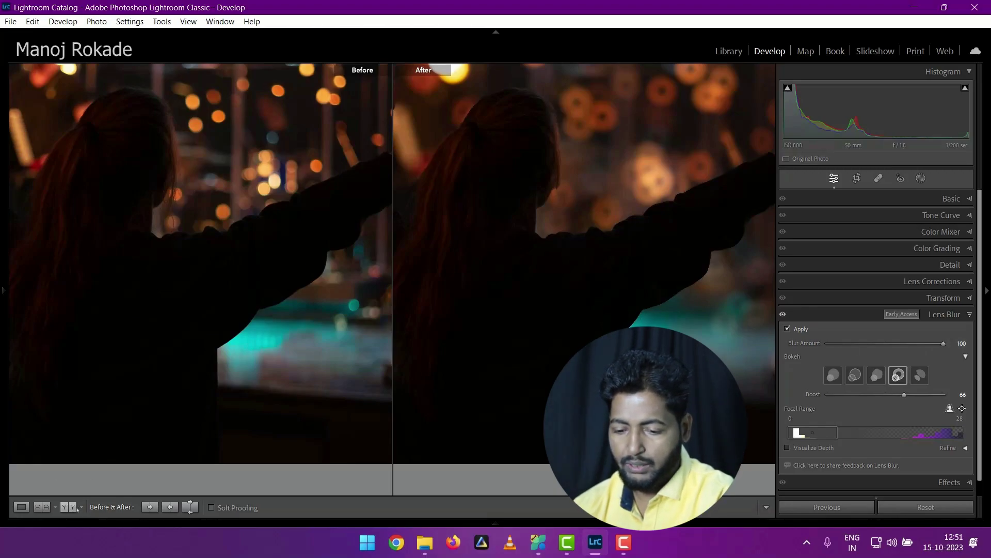
{"action": "key", "text": "y"}
{"action": "key", "text": "ctrl+0"}
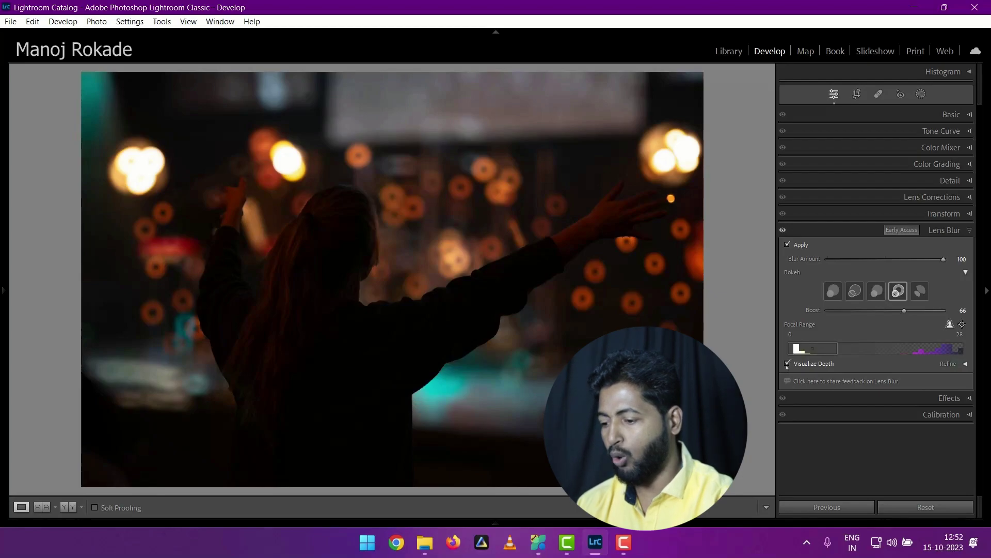
{"action": "mouse_move", "coordinate": [813, 348]}
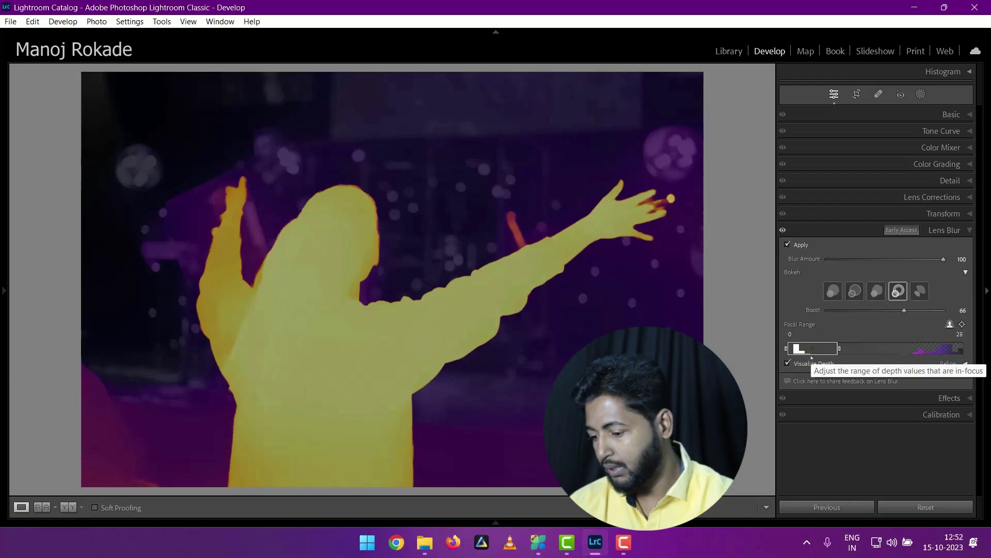
Step: Shift the Focal Range to 72–100 and turn off Visualize Depth
{"action": "left_click_drag", "start_coordinate": [814, 354], "coordinate": [949, 351]}
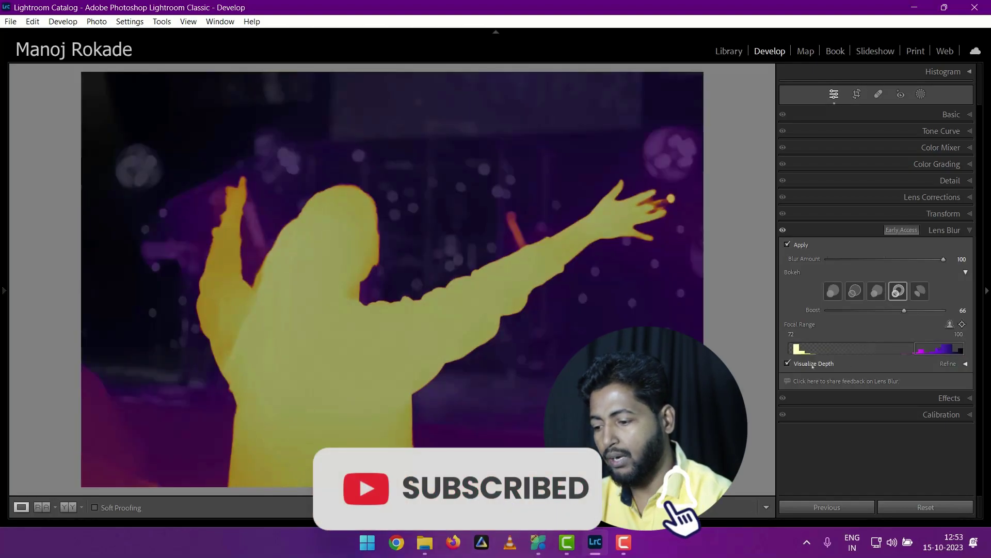
{"action": "left_click", "coordinate": [810, 363]}
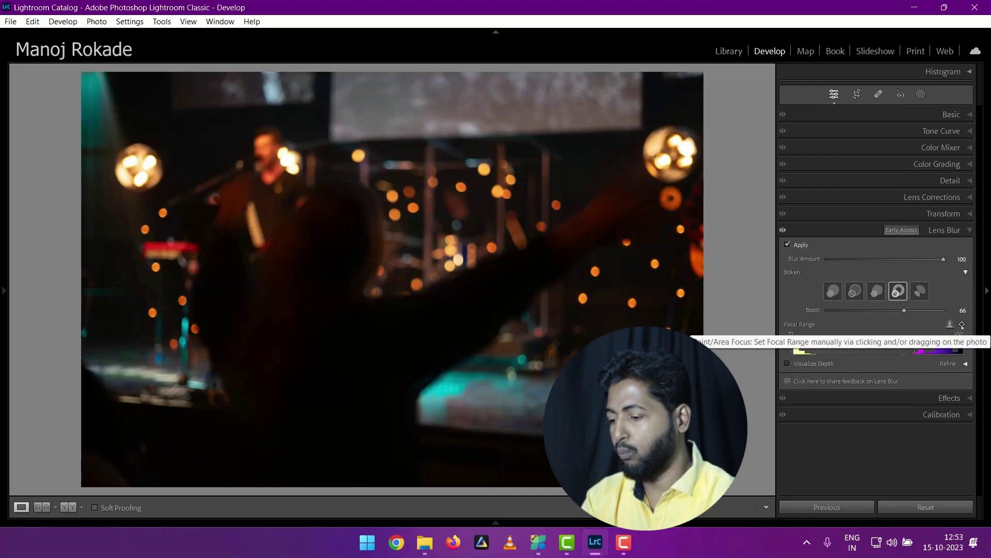
Step: Adjust the Focal Range to 0–51 with Circle bokeh, so the foreground woman is sharp again
{"action": "left_click", "coordinate": [963, 324]}
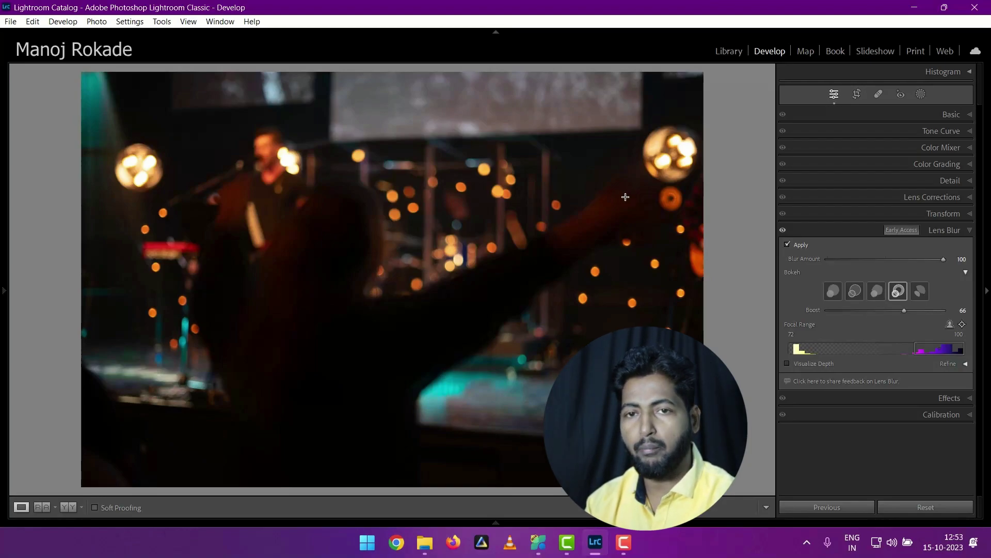
{"action": "mouse_move", "coordinate": [939, 349]}
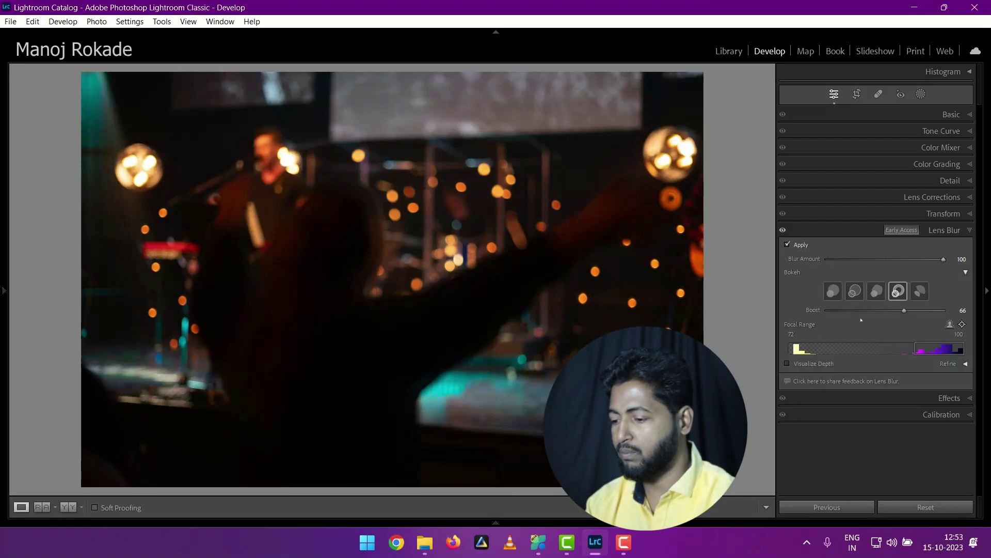
{"action": "left_click_drag", "start_coordinate": [921, 350], "coordinate": [807, 351]}
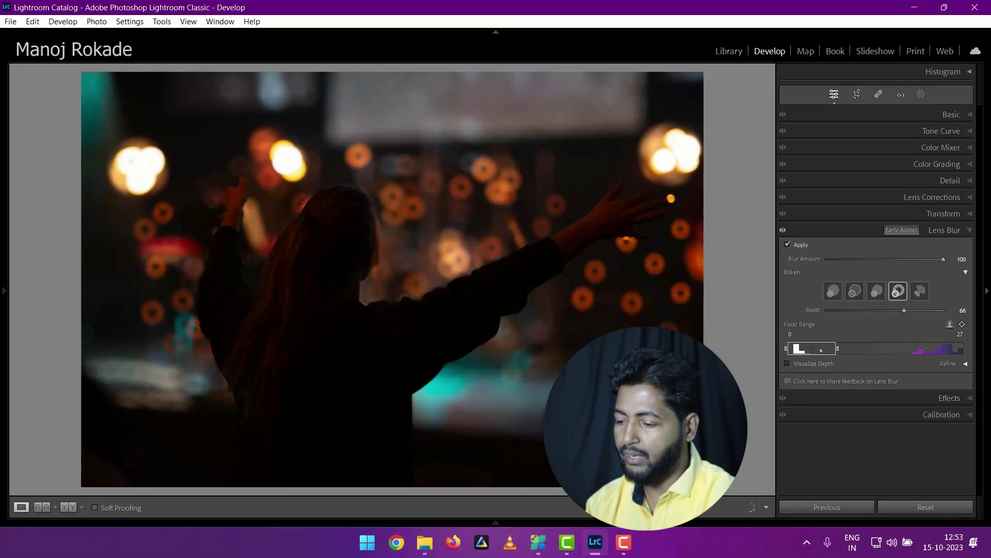
{"action": "left_click_drag", "start_coordinate": [837, 349], "coordinate": [885, 355]}
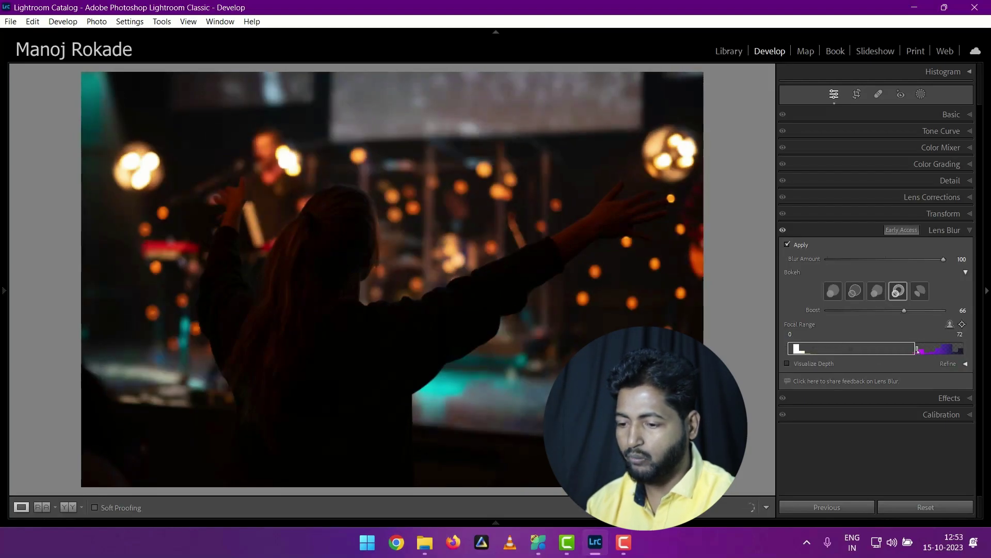
{"action": "mouse_move", "coordinate": [886, 356]}
{"action": "left_mouse_down"}
{"action": "mouse_move", "coordinate": [939, 350]}
{"action": "mouse_move", "coordinate": [860, 353]}
{"action": "left_mouse_up"}
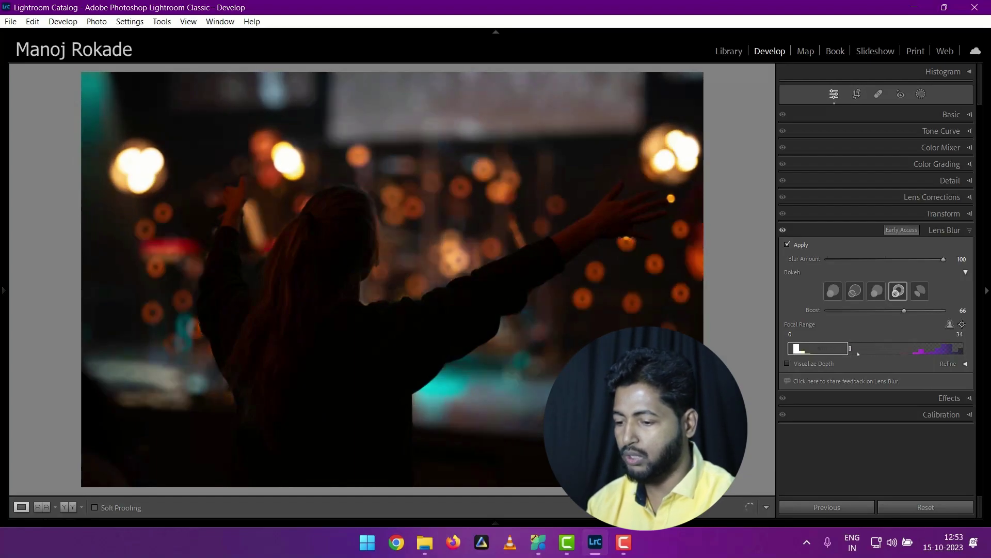
{"action": "mouse_move", "coordinate": [887, 351]}
{"action": "left_mouse_down"}
{"action": "mouse_move", "coordinate": [958, 349]}
{"action": "mouse_move", "coordinate": [796, 349]}
{"action": "left_mouse_up"}
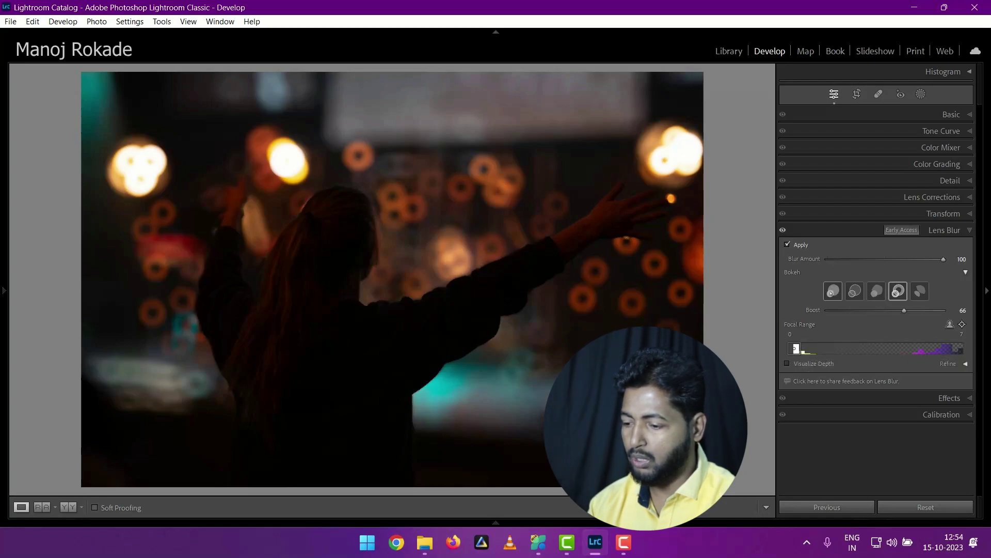
{"action": "left_click", "coordinate": [831, 293]}
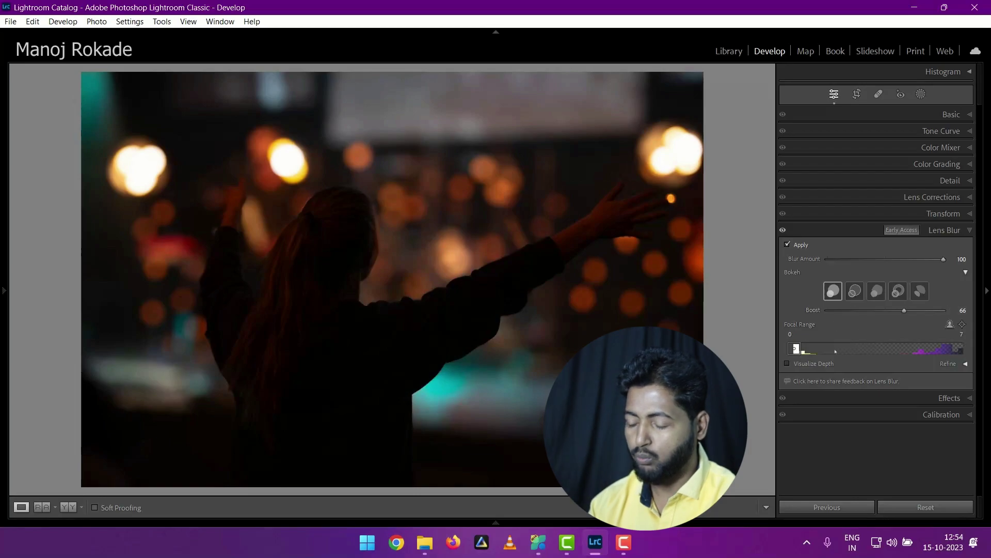
{"action": "mouse_move", "coordinate": [802, 349]}
{"action": "left_mouse_down"}
{"action": "mouse_move", "coordinate": [939, 349]}
{"action": "mouse_move", "coordinate": [877, 350]}
{"action": "left_mouse_up"}
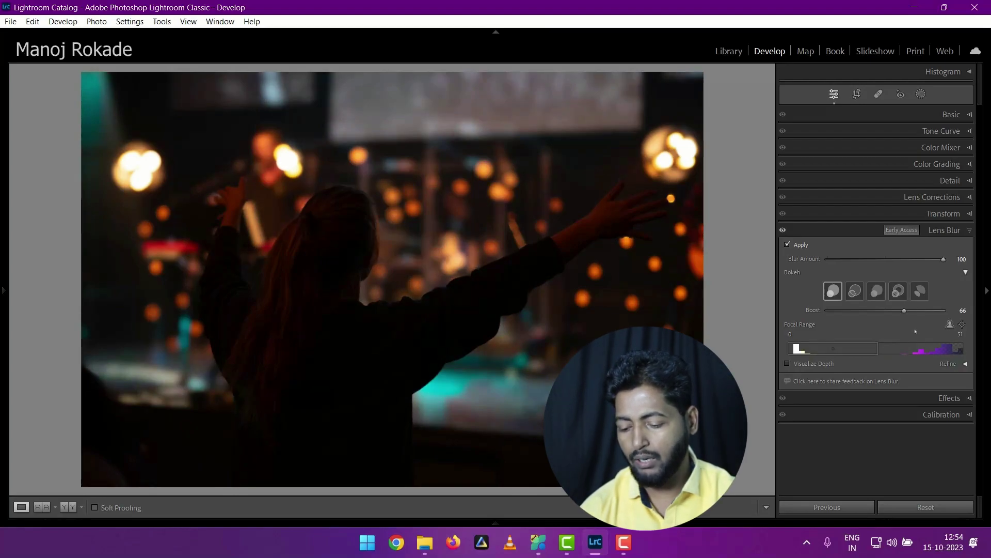
Step: Open the forest hiker photo from the Library grid in Develop
{"action": "left_click", "coordinate": [725, 53]}
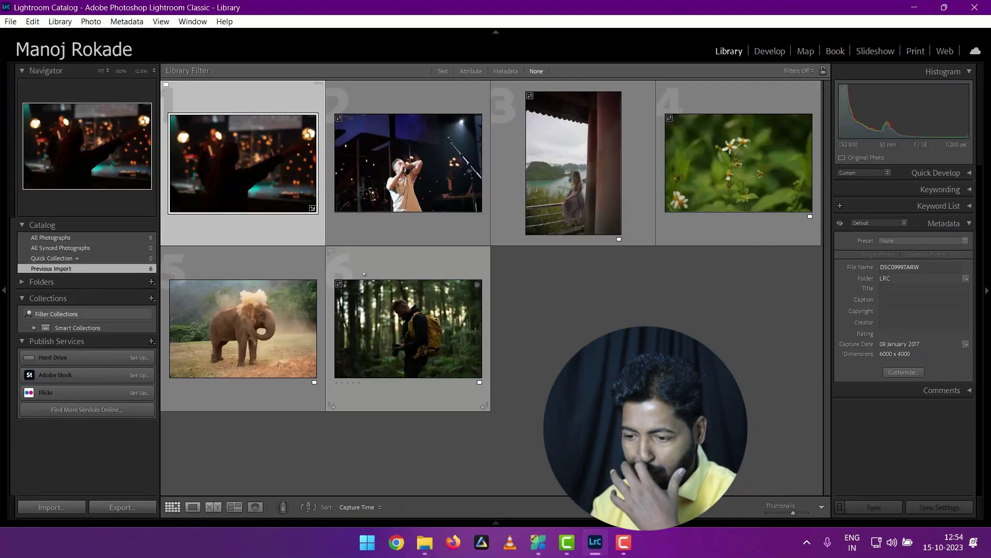
{"action": "left_click", "coordinate": [374, 330]}
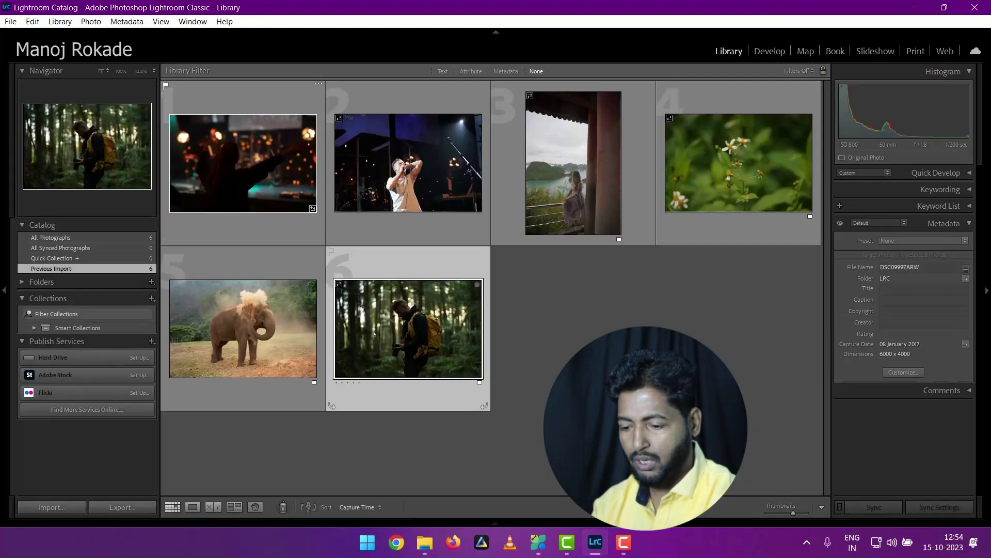
{"action": "key", "text": "d"}
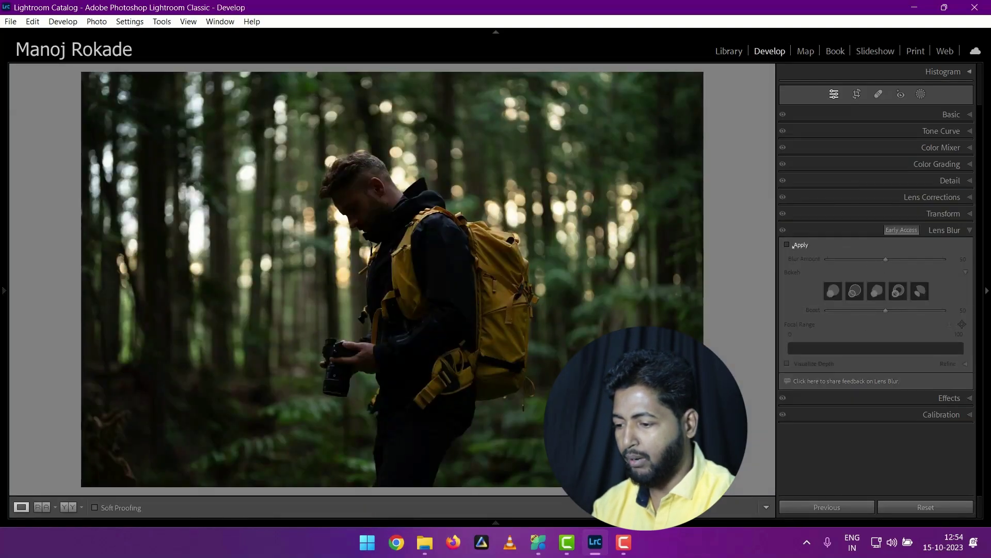
Step: Apply Lens Blur with Blur Amount 76 and a narrow 0–20 Focal Range
{"action": "left_click", "coordinate": [793, 246]}
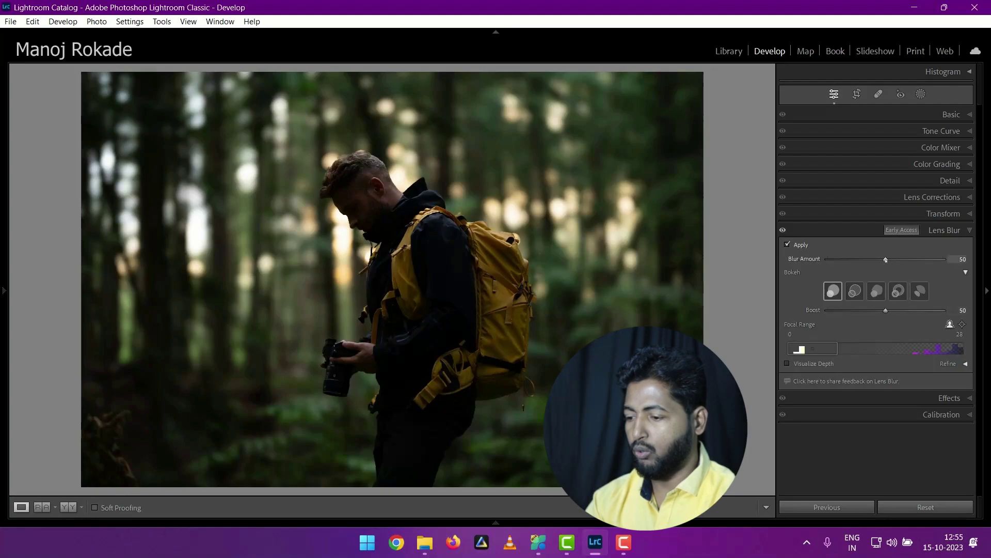
{"action": "mouse_move", "coordinate": [885, 259]}
{"action": "left_mouse_down"}
{"action": "mouse_move", "coordinate": [927, 259]}
{"action": "mouse_move", "coordinate": [916, 259]}
{"action": "left_mouse_up"}
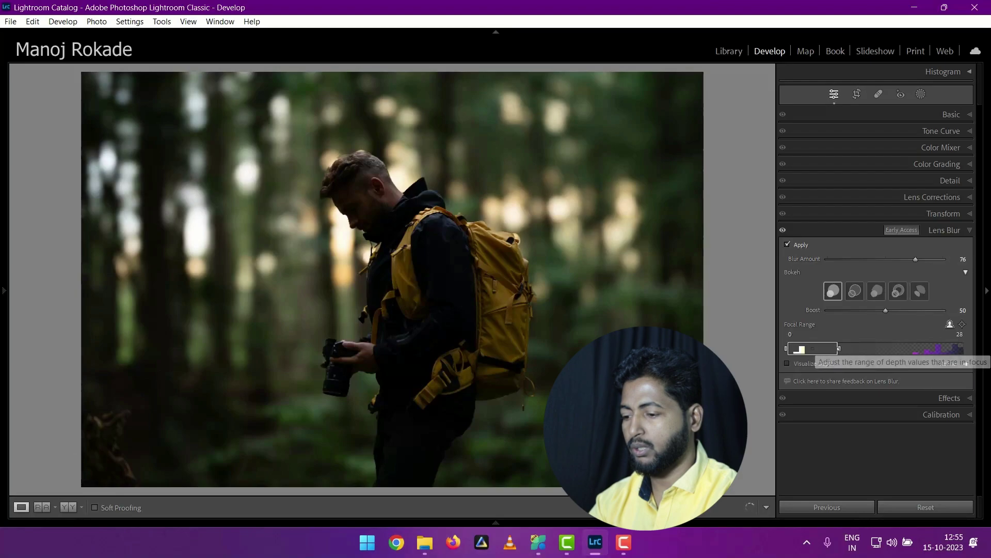
{"action": "mouse_move", "coordinate": [836, 350]}
{"action": "left_mouse_down"}
{"action": "mouse_move", "coordinate": [827, 353]}
{"action": "mouse_move", "coordinate": [881, 349]}
{"action": "mouse_move", "coordinate": [809, 362]}
{"action": "mouse_move", "coordinate": [826, 357]}
{"action": "left_mouse_up"}
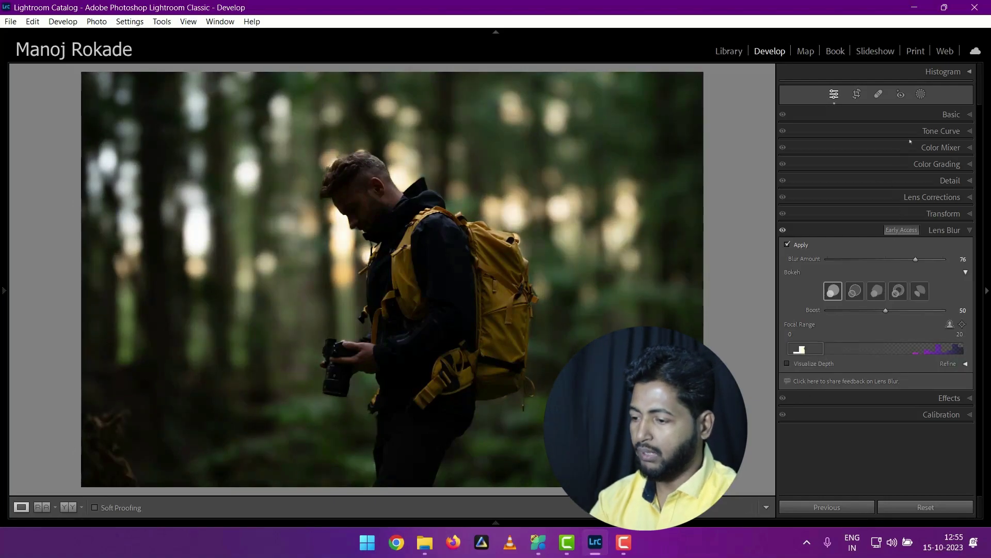
Step: Set Exposure +0.70, Highlights +9, Shadows +11 and Blacks +33 in the Basic panel
{"action": "left_click", "coordinate": [932, 115]}
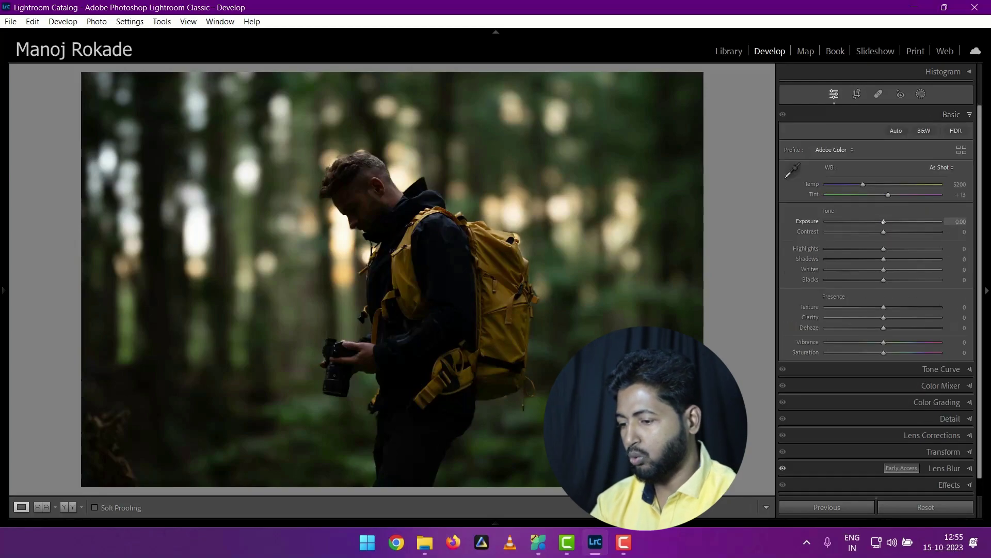
{"action": "left_click_drag", "start_coordinate": [883, 222], "coordinate": [890, 222]}
{"action": "left_click", "coordinate": [896, 131]}
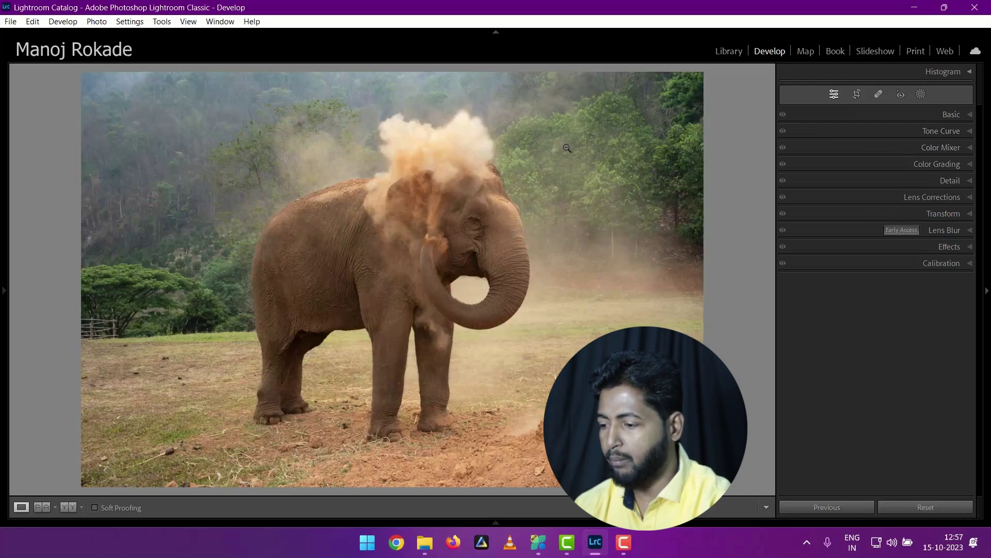
Step: Open Color Mixer, glance at Point Color, then show HSL Saturation sliders under All
{"action": "left_click", "coordinate": [956, 149]}
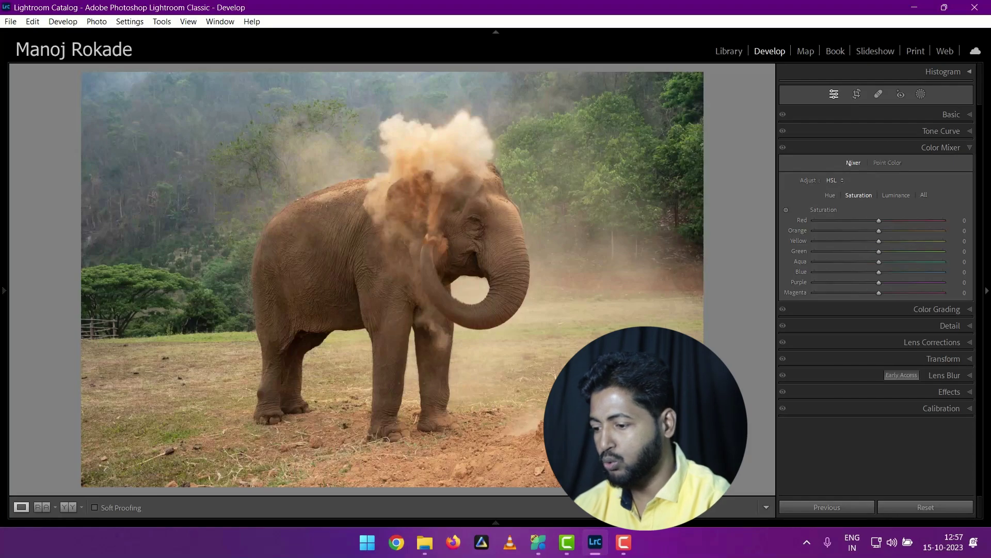
{"action": "left_click", "coordinate": [893, 164]}
{"action": "left_click", "coordinate": [853, 163]}
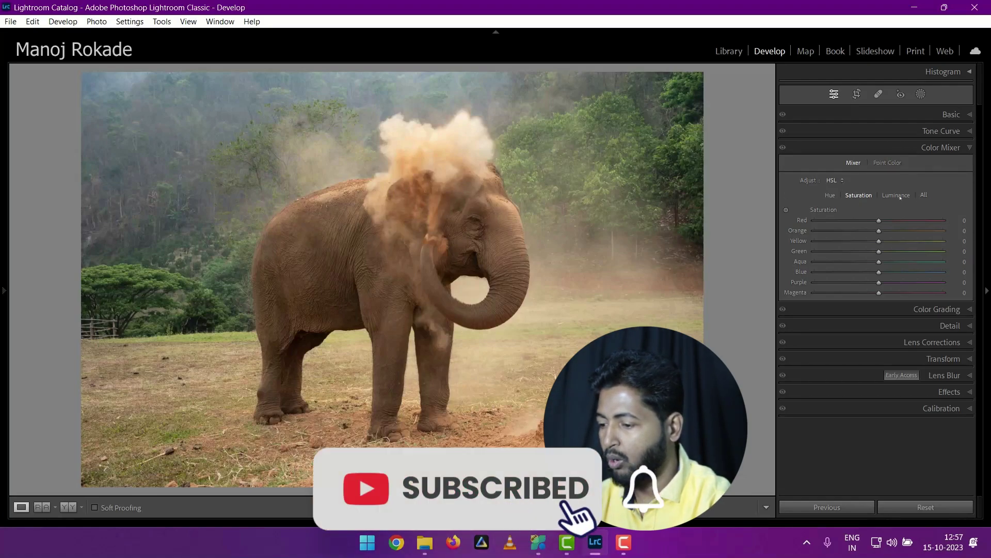
{"action": "left_click", "coordinate": [923, 195]}
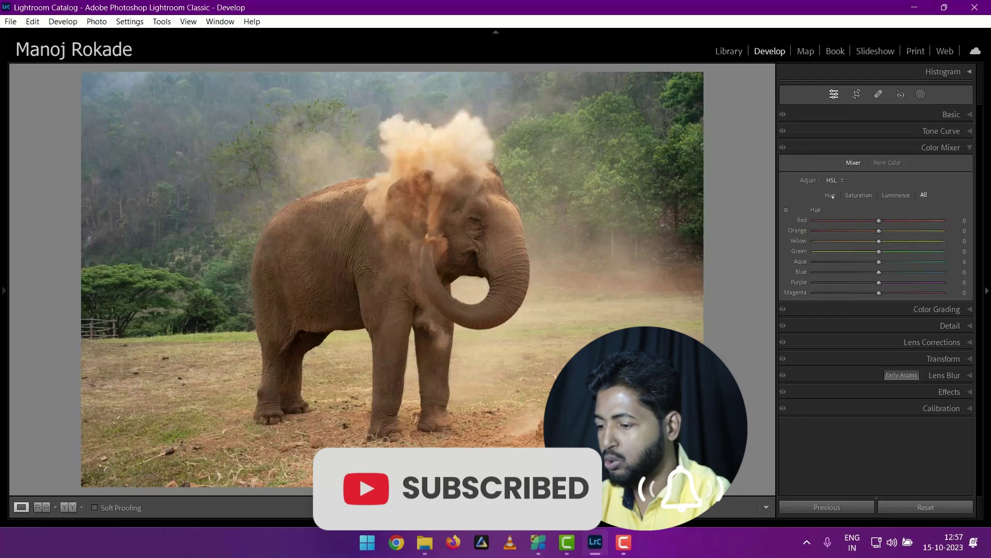
{"action": "left_click", "coordinate": [986, 291]}
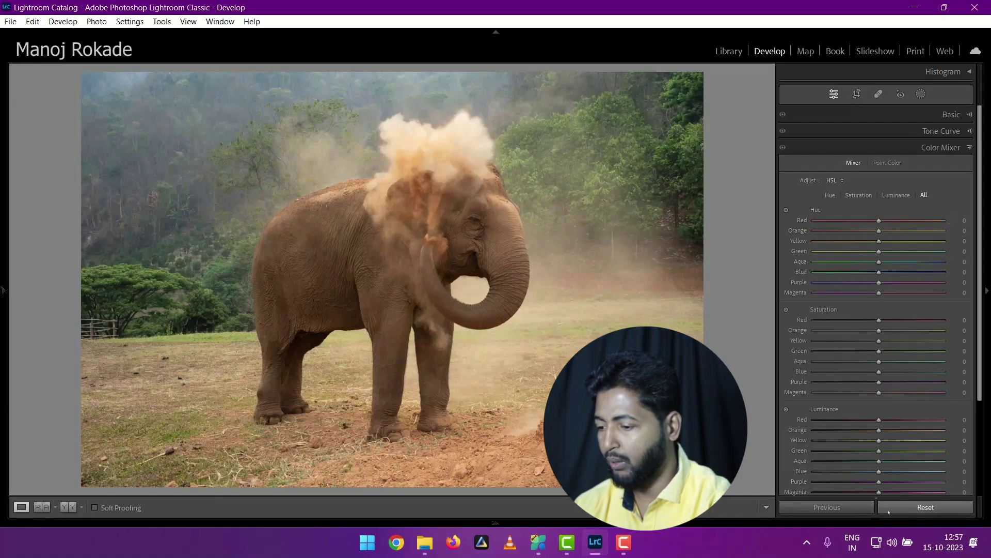
{"action": "left_click", "coordinate": [860, 196]}
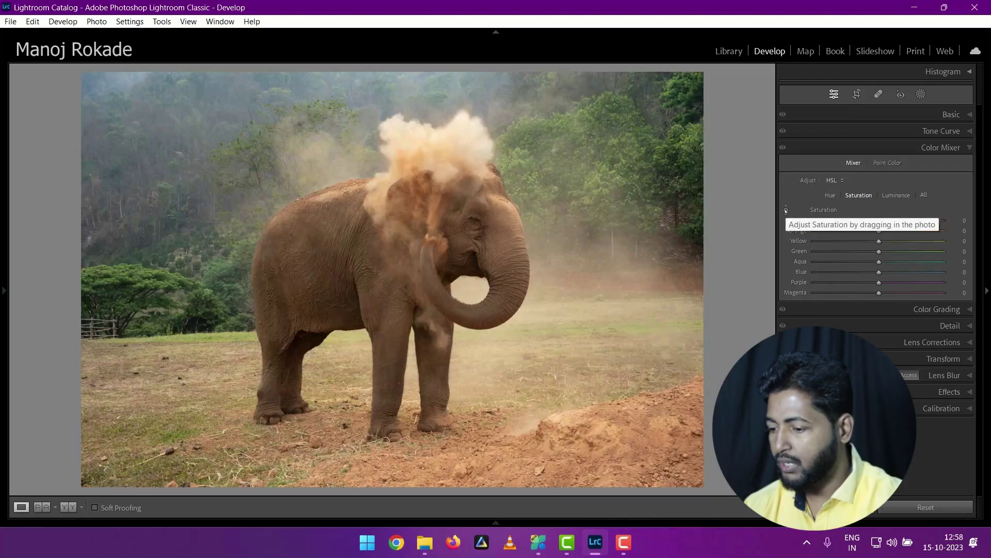
Step: Use the targeted HSL Saturation tool on the dust, trees and sky: Orange +81, Yellow +43, Green +60, Aqua +7, Blue +72
{"action": "left_click", "coordinate": [786, 211]}
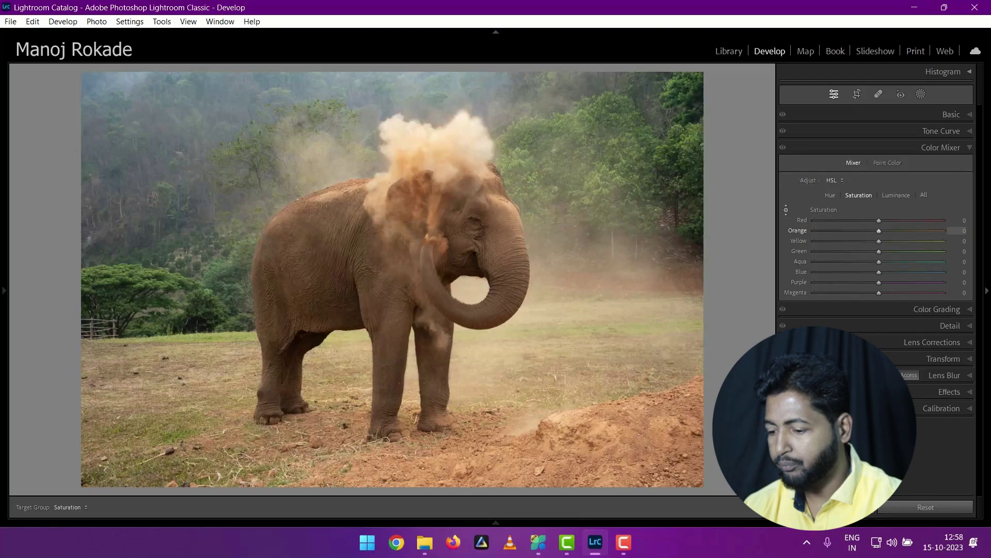
{"action": "left_click_drag", "start_coordinate": [429, 217], "coordinate": [434, 150]}
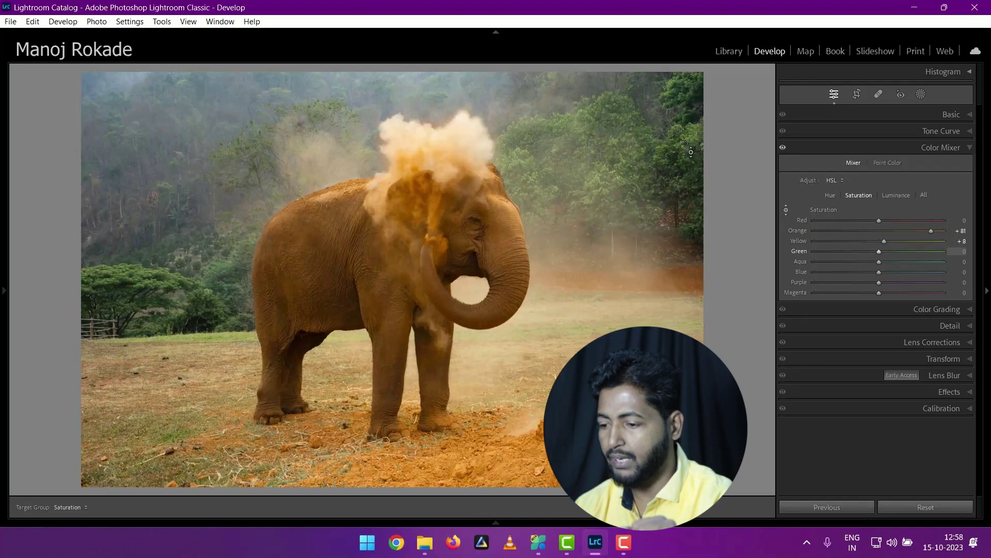
{"action": "key", "text": "Up"}
{"action": "key", "text": "Up"}
{"action": "key", "text": "Up"}
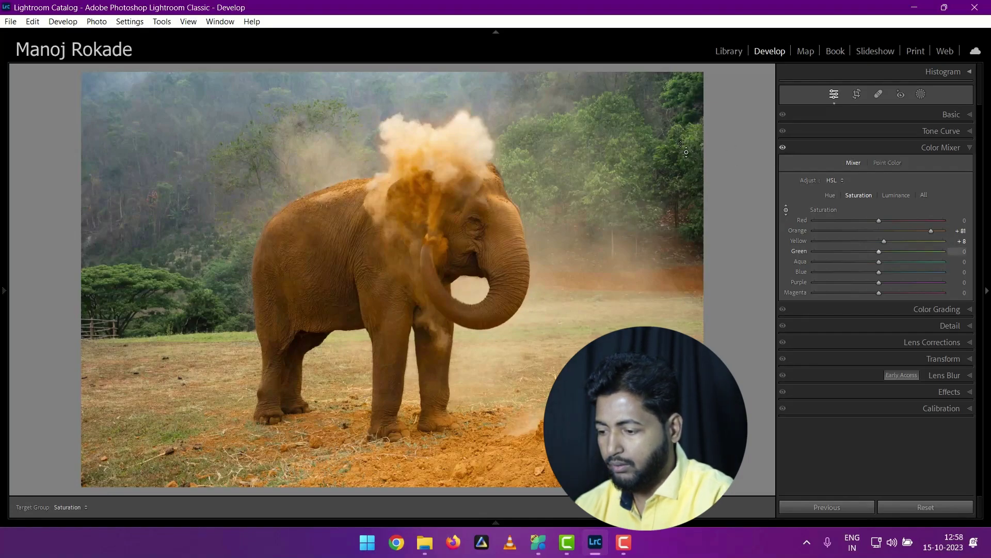
{"action": "key", "text": "Up"}
{"action": "key", "text": "Up"}
{"action": "key", "text": "Up"}
{"action": "key", "text": "Up"}
{"action": "key", "text": "Up"}
{"action": "key", "text": "Up"}
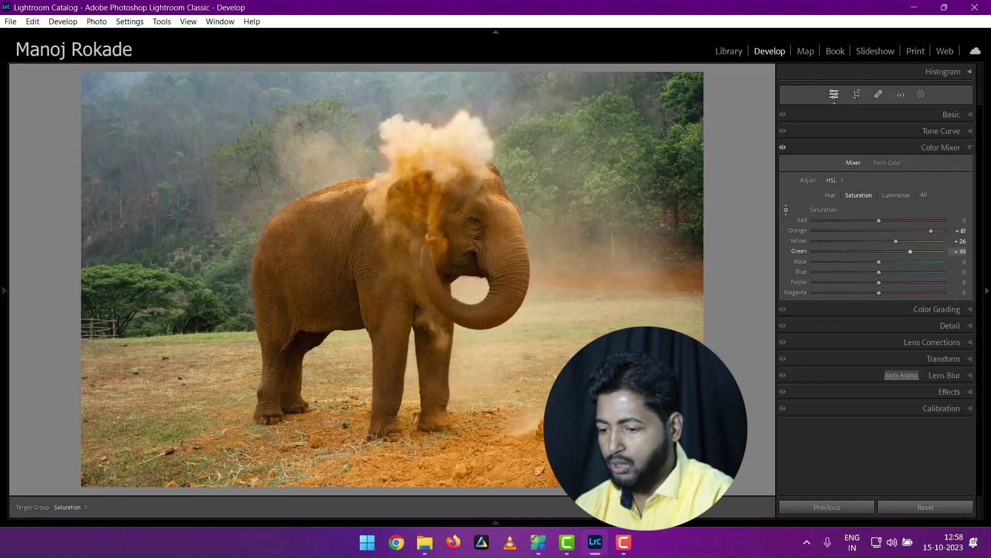
{"action": "key", "text": "Up"}
{"action": "key", "text": "Up"}
{"action": "key", "text": "Up"}
{"action": "key", "text": "Up"}
{"action": "key", "text": "Up"}
{"action": "key", "text": "Up"}
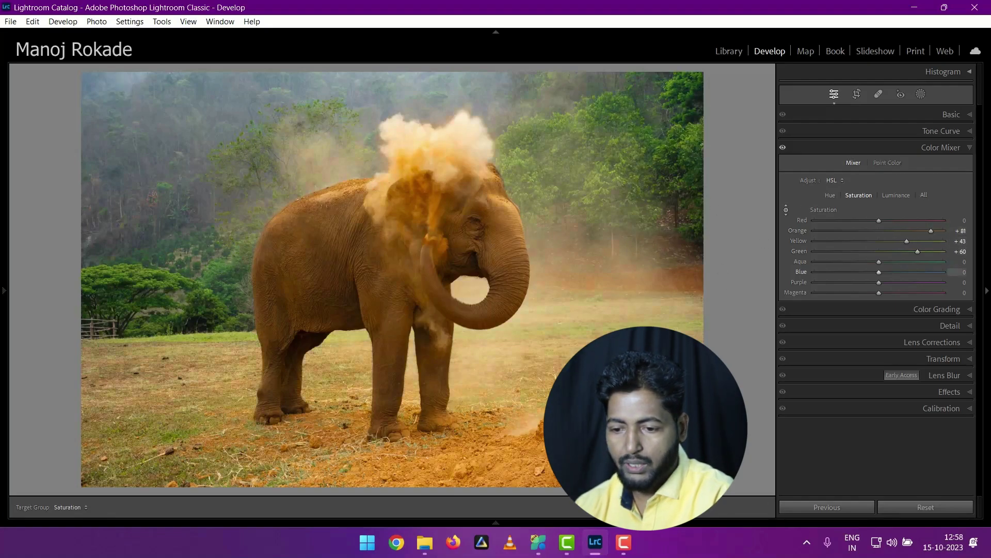
{"action": "key", "text": "Up"}
{"action": "key", "text": "Up"}
{"action": "key", "text": "Up"}
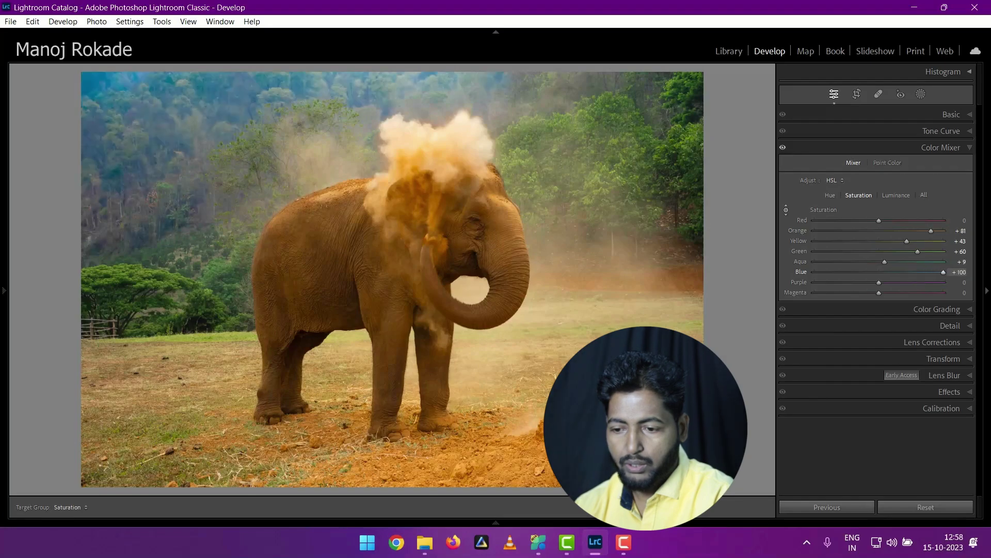
{"action": "key", "text": "ctrl+z"}
{"action": "left_click_drag", "start_coordinate": [228, 250], "coordinate": [228, 238]}
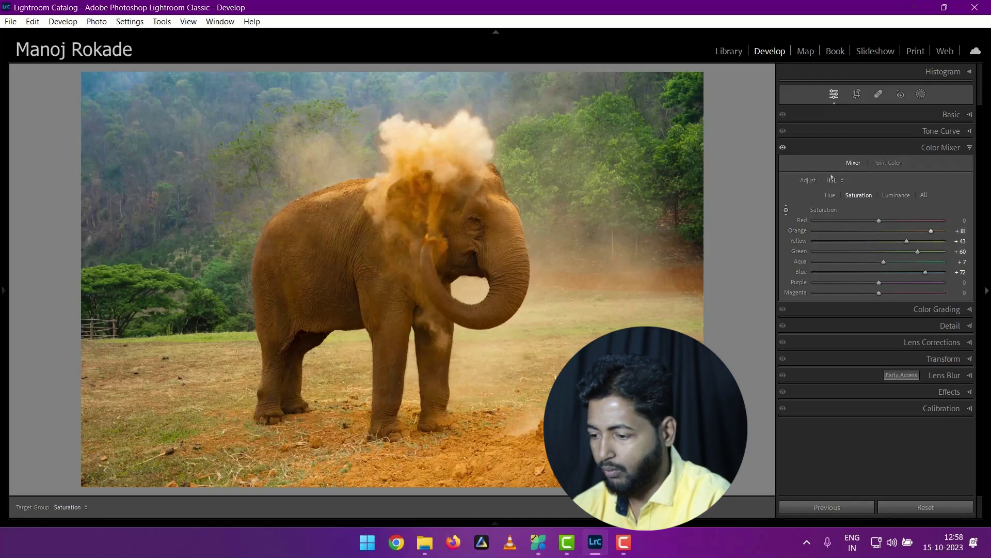
Step: Turn off the targeted saturation tool and reset the HSL saturation changes
{"action": "left_click", "coordinate": [786, 210]}
{"action": "right_click", "coordinate": [400, 119]}
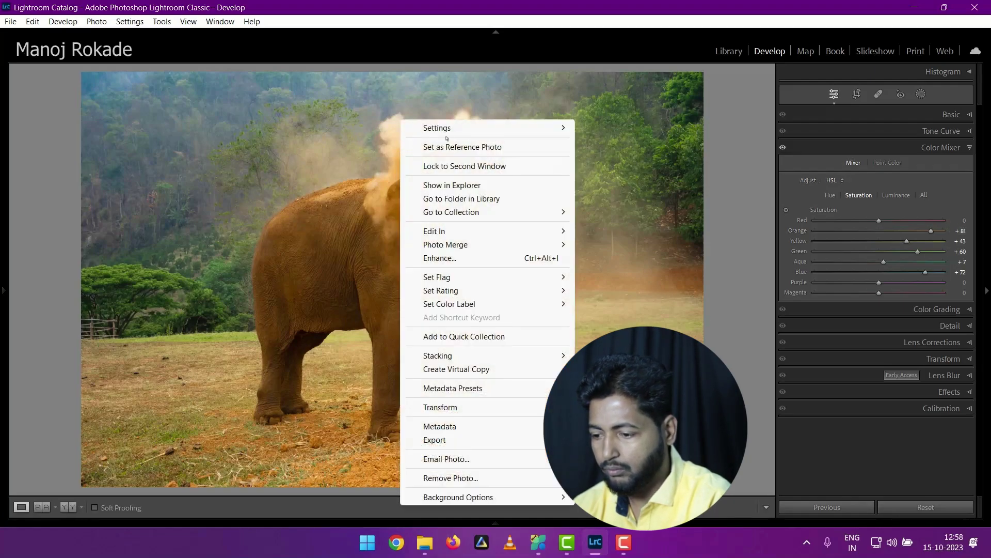
{"action": "left_click", "coordinate": [599, 128]}
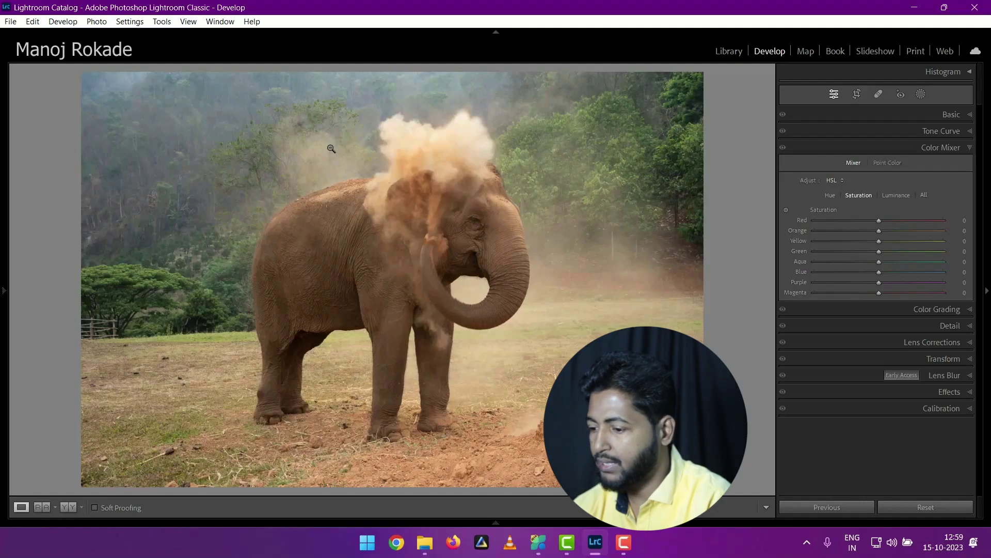
Step: Switch the Color Mixer to Point Color and sample the orange-brown dust
{"action": "left_click", "coordinate": [887, 162]}
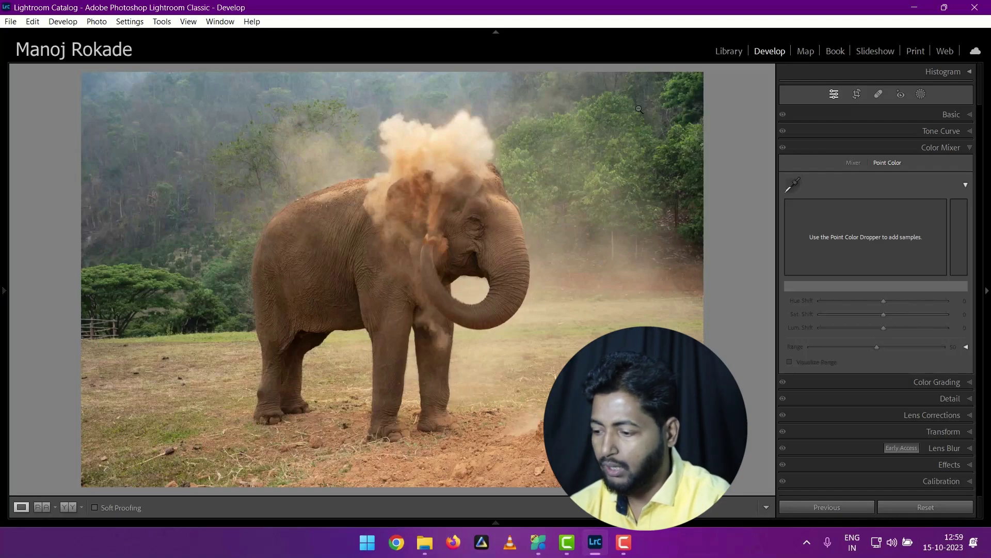
{"action": "left_click", "coordinate": [792, 184]}
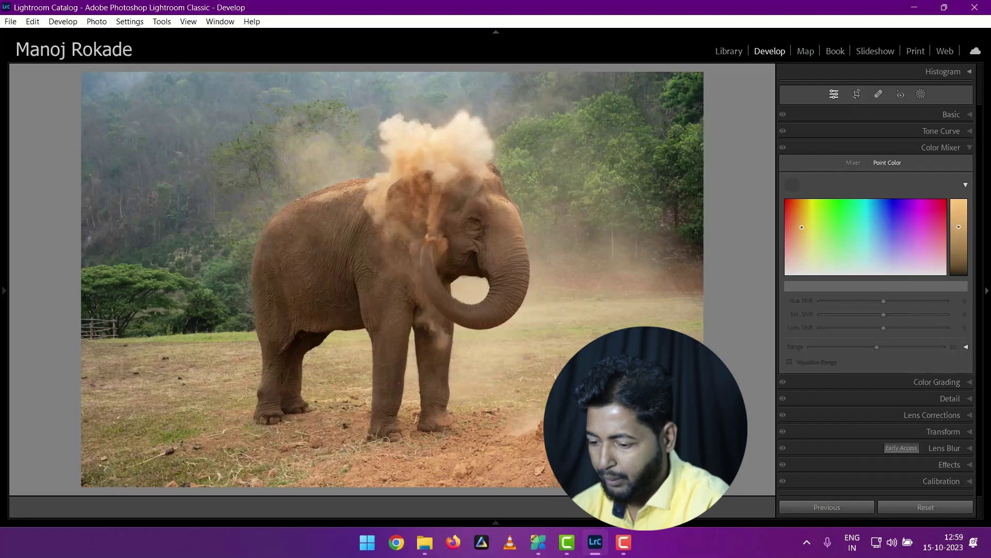
{"action": "left_click", "coordinate": [599, 431]}
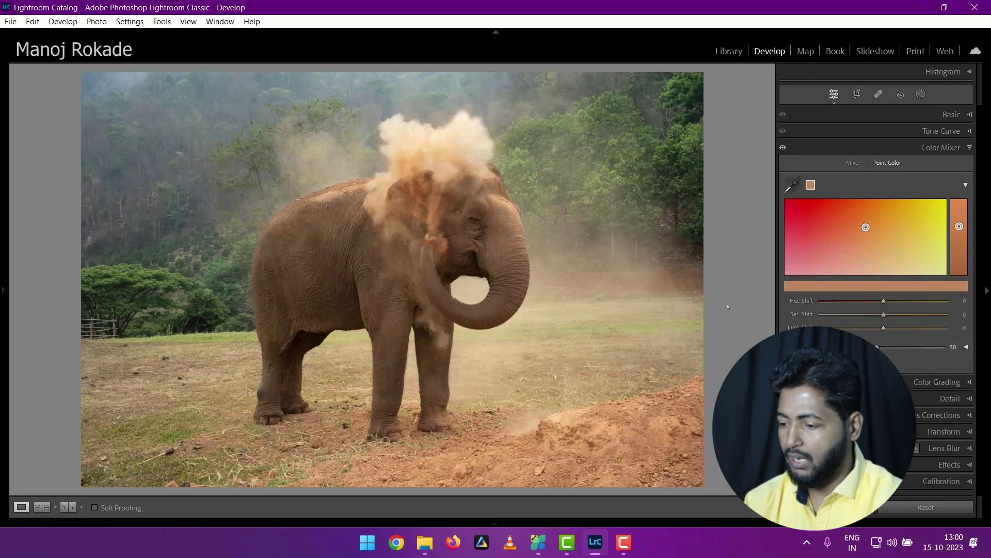
Step: Set the dust swatch's Point Color shifts to Hue −13, Saturation 35 and Luminance 5
{"action": "left_click_drag", "start_coordinate": [959, 227], "coordinate": [959, 271]}
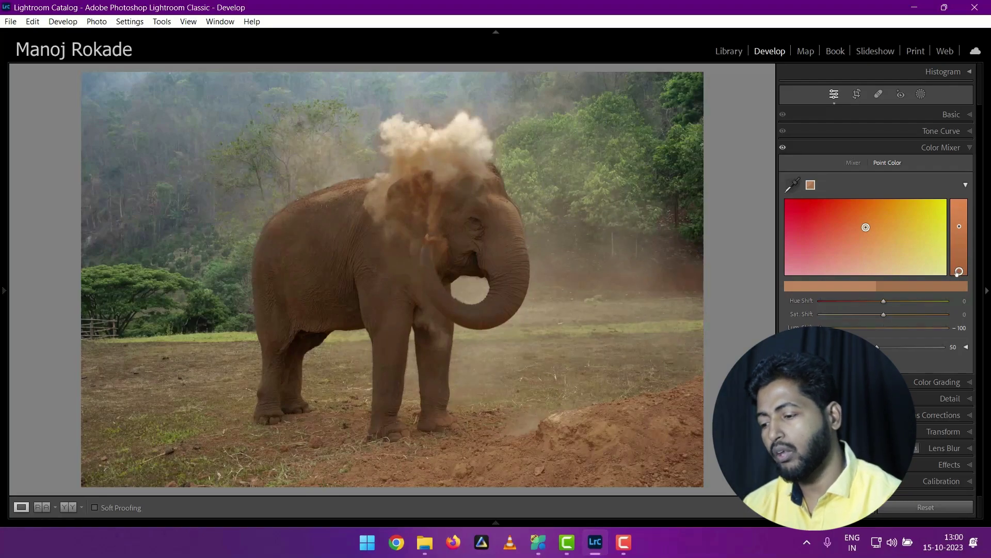
{"action": "left_click_drag", "start_coordinate": [960, 256], "coordinate": [960, 225]}
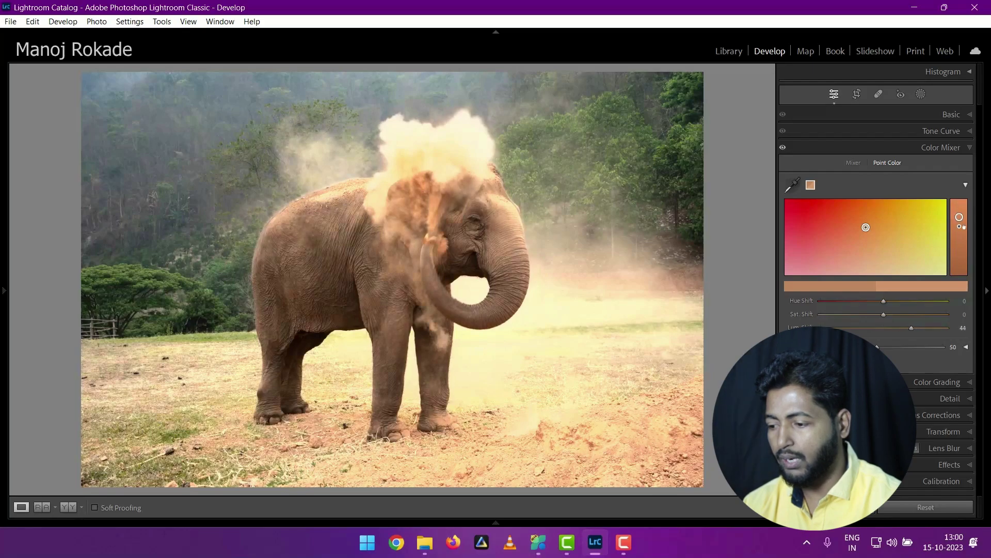
{"action": "left_click_drag", "start_coordinate": [959, 220], "coordinate": [959, 227]}
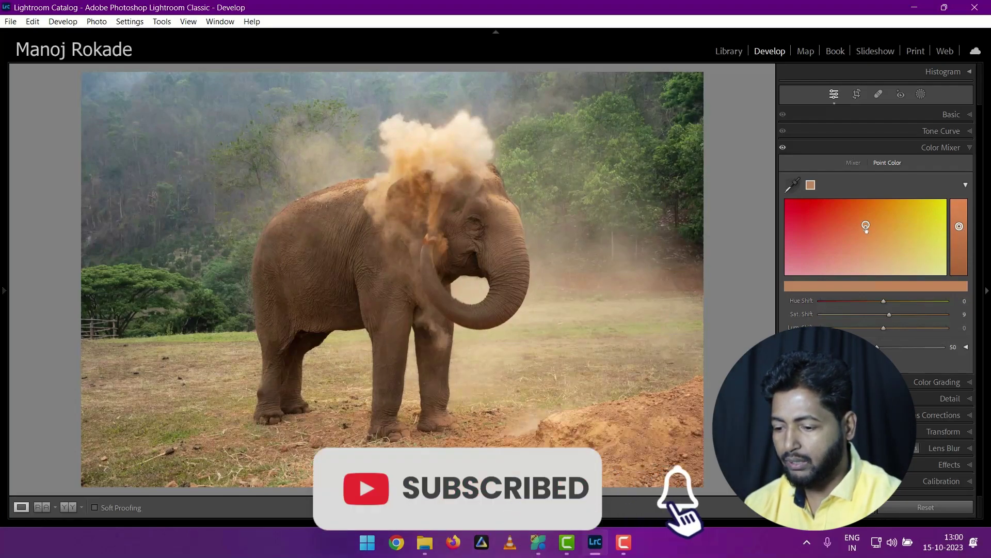
{"action": "left_click_drag", "start_coordinate": [865, 228], "coordinate": [871, 280]}
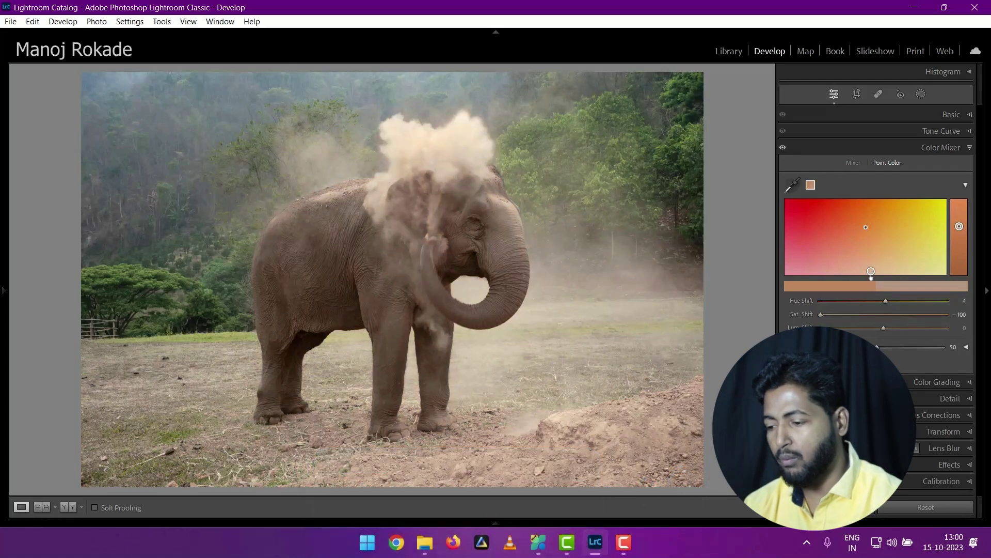
{"action": "mouse_move", "coordinate": [871, 280]}
{"action": "left_mouse_down"}
{"action": "mouse_move", "coordinate": [865, 214]}
{"action": "mouse_move", "coordinate": [866, 233]}
{"action": "left_mouse_up"}
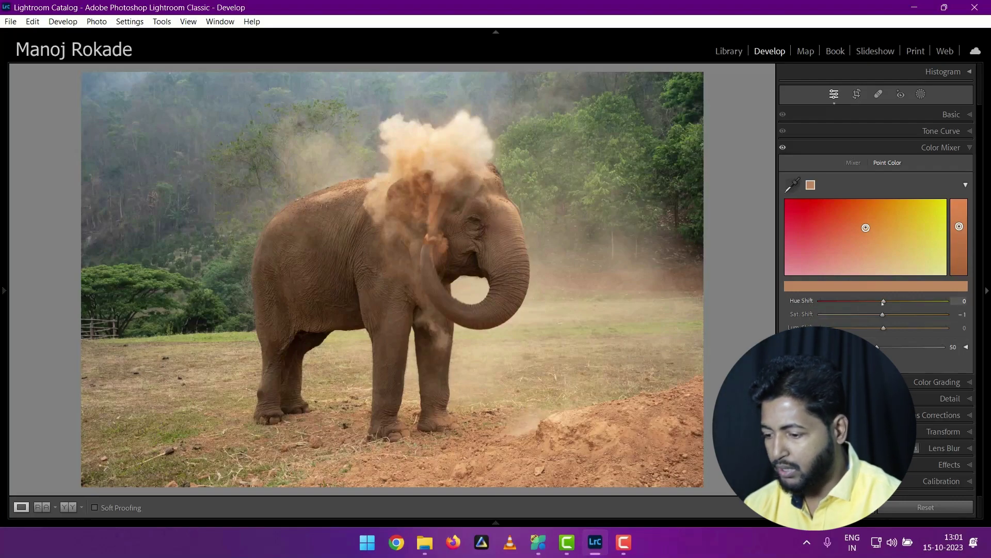
{"action": "left_click_drag", "start_coordinate": [868, 303], "coordinate": [844, 304]}
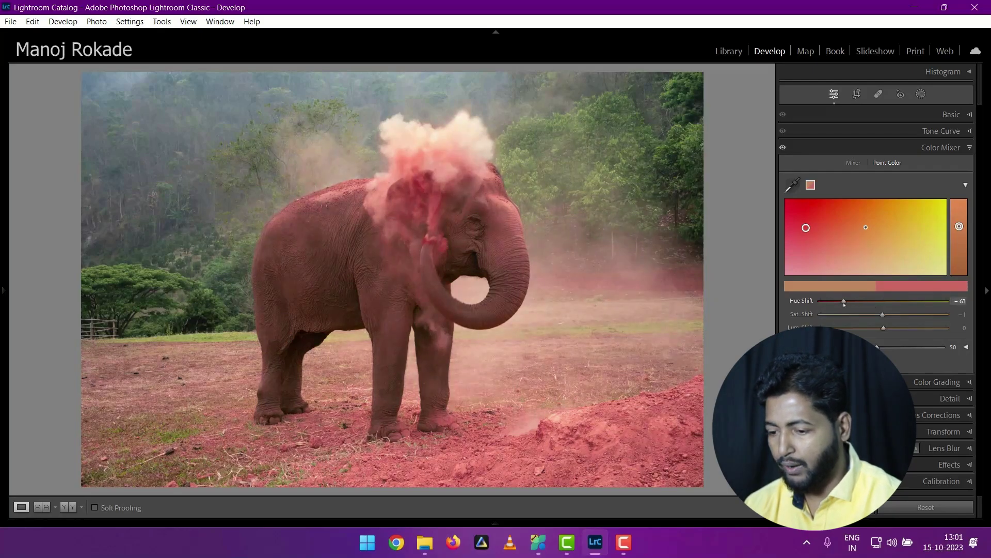
{"action": "left_click_drag", "start_coordinate": [844, 304], "coordinate": [873, 305]}
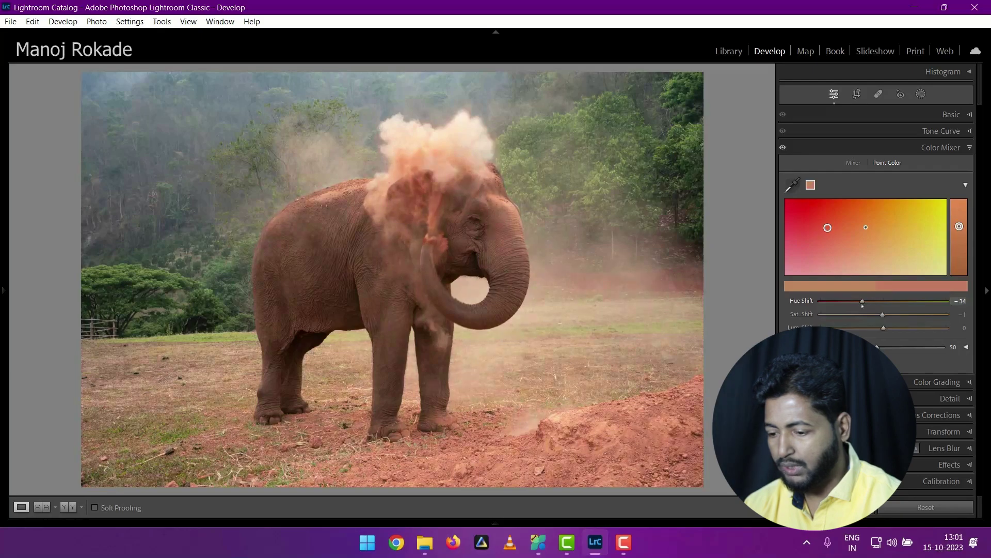
{"action": "mouse_move", "coordinate": [873, 305]}
{"action": "left_mouse_down"}
{"action": "mouse_move", "coordinate": [892, 305]}
{"action": "mouse_move", "coordinate": [875, 305]}
{"action": "left_mouse_up"}
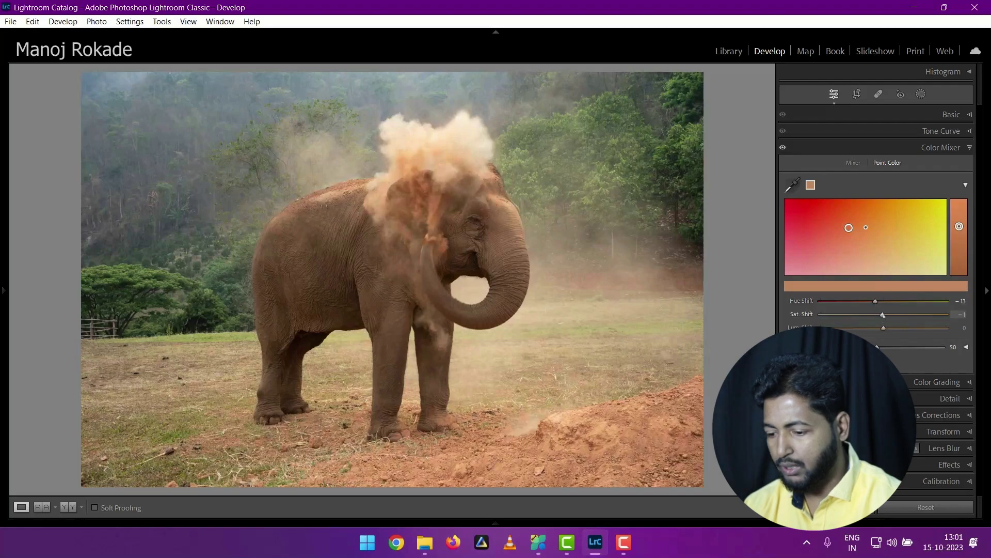
{"action": "left_click_drag", "start_coordinate": [883, 314], "coordinate": [920, 317]}
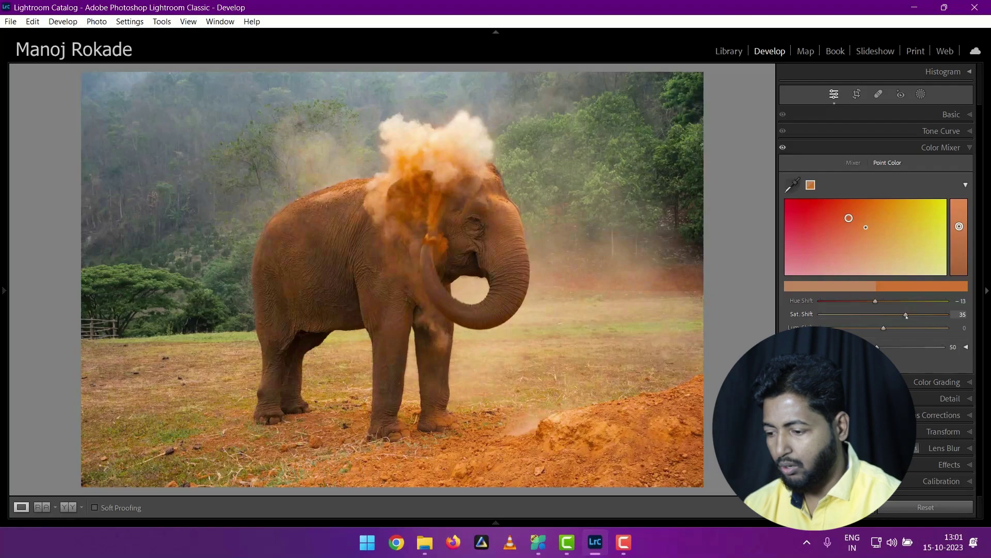
{"action": "mouse_move", "coordinate": [884, 327]}
{"action": "left_mouse_down"}
{"action": "mouse_move", "coordinate": [867, 329]}
{"action": "mouse_move", "coordinate": [891, 327]}
{"action": "left_mouse_up"}
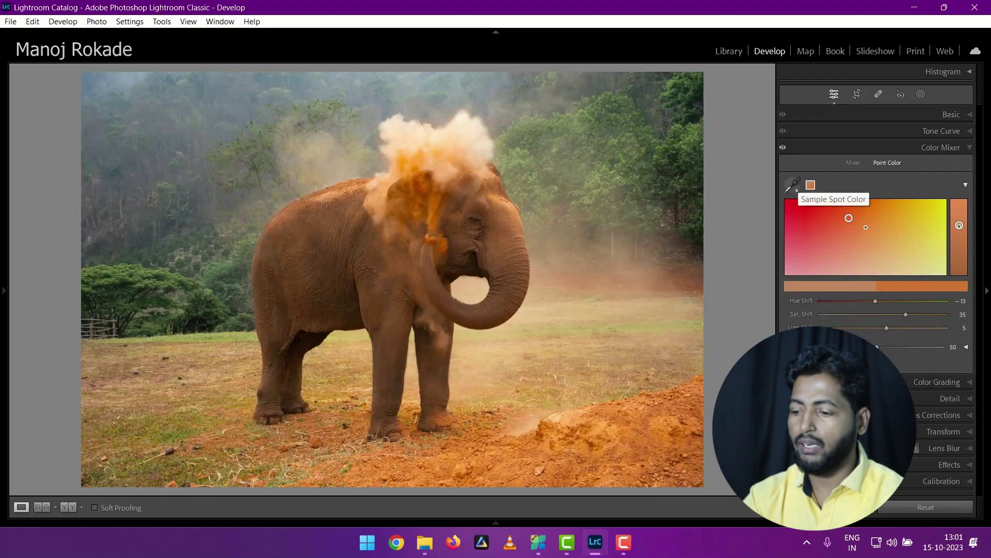
Step: Sample the green trees as a new point colour and shift it to Hue −20, Saturation 29, Luminance 42
{"action": "left_click", "coordinate": [793, 185]}
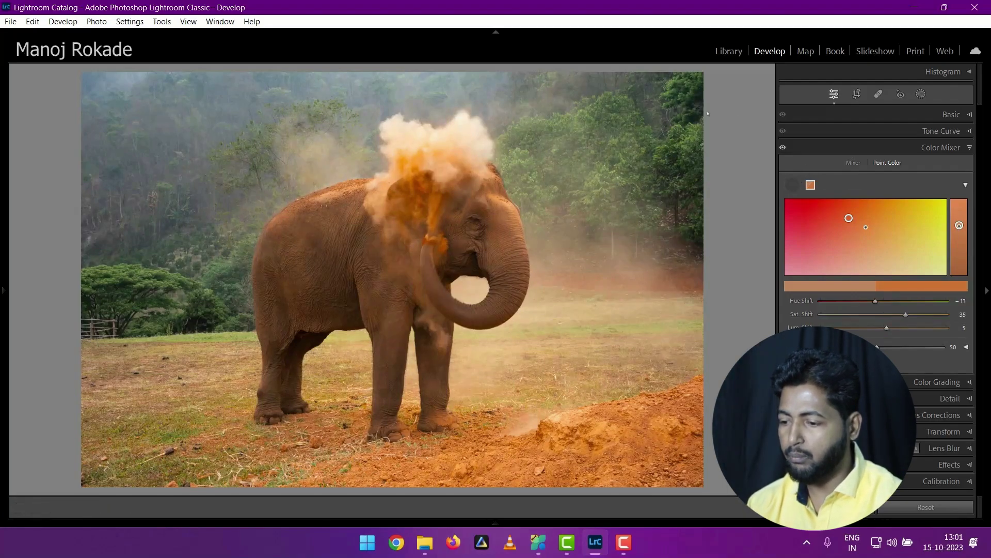
{"action": "left_click", "coordinate": [727, 145]}
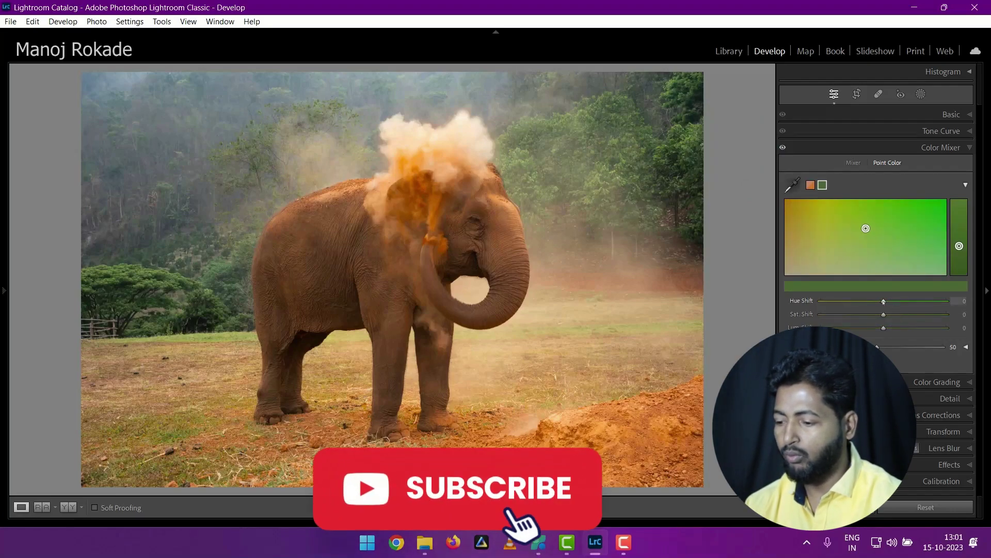
{"action": "mouse_move", "coordinate": [885, 303]}
{"action": "left_mouse_down"}
{"action": "mouse_move", "coordinate": [924, 302]}
{"action": "mouse_move", "coordinate": [828, 302]}
{"action": "left_mouse_up"}
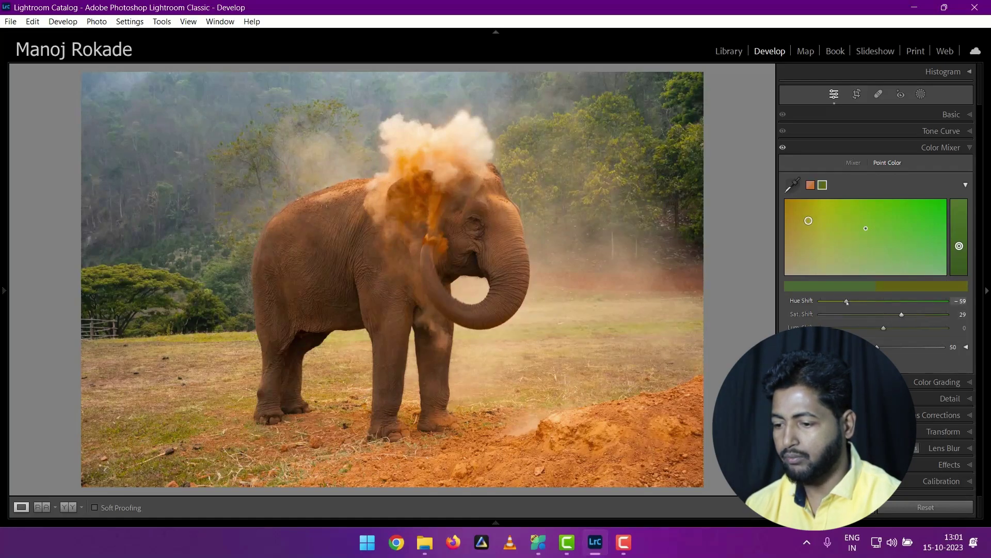
{"action": "mouse_move", "coordinate": [846, 301]}
{"action": "left_mouse_down"}
{"action": "mouse_move", "coordinate": [833, 301]}
{"action": "mouse_move", "coordinate": [864, 300]}
{"action": "left_mouse_up"}
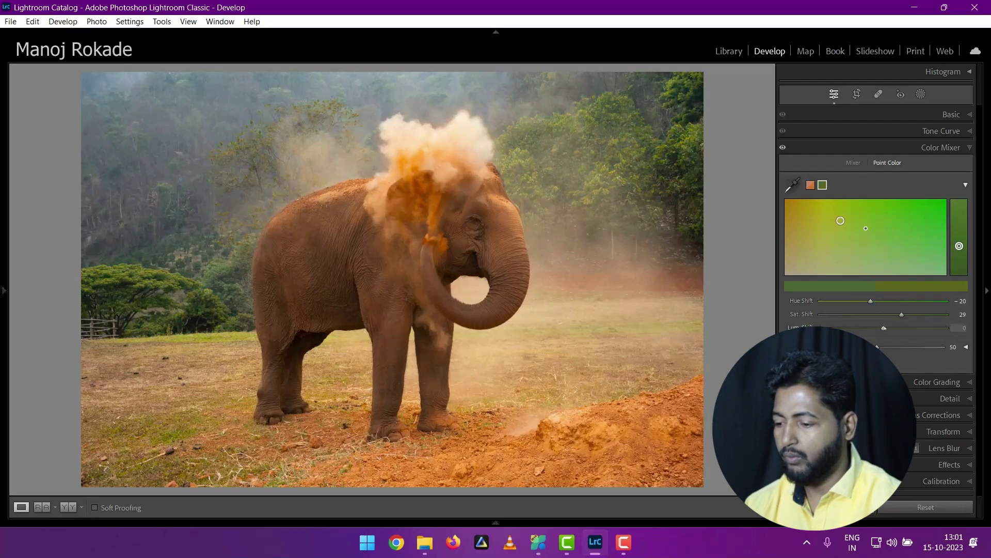
{"action": "left_click_drag", "start_coordinate": [914, 329], "coordinate": [911, 329]}
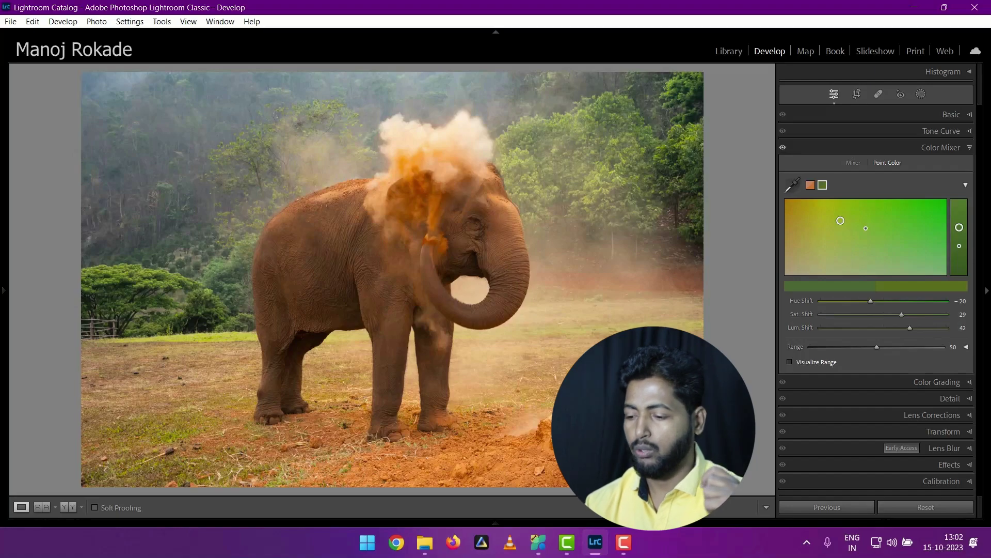
Step: Preview the green range with Visualize Range, set its saturation to 48, then check the orange swatch's range
{"action": "left_click", "coordinate": [790, 362]}
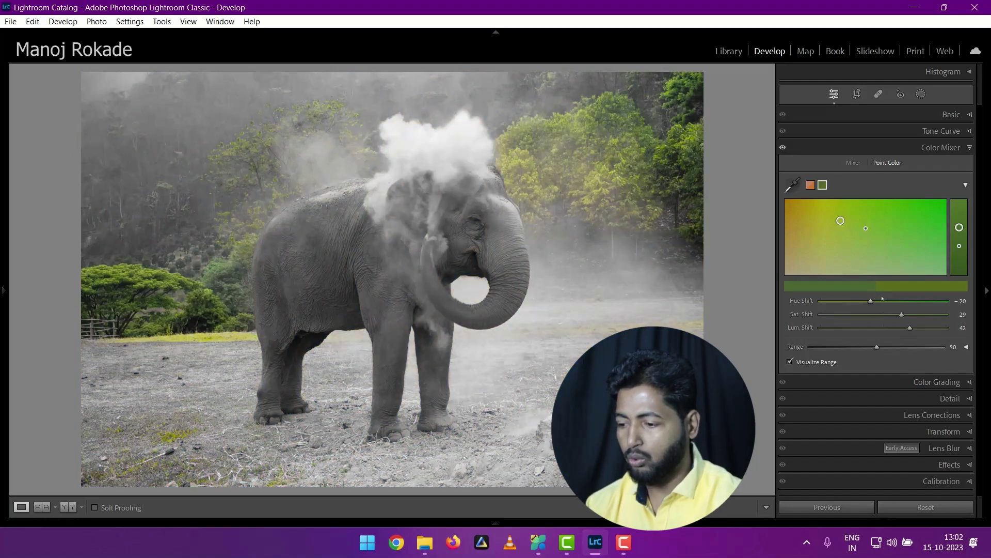
{"action": "left_click_drag", "start_coordinate": [902, 314], "coordinate": [914, 315]}
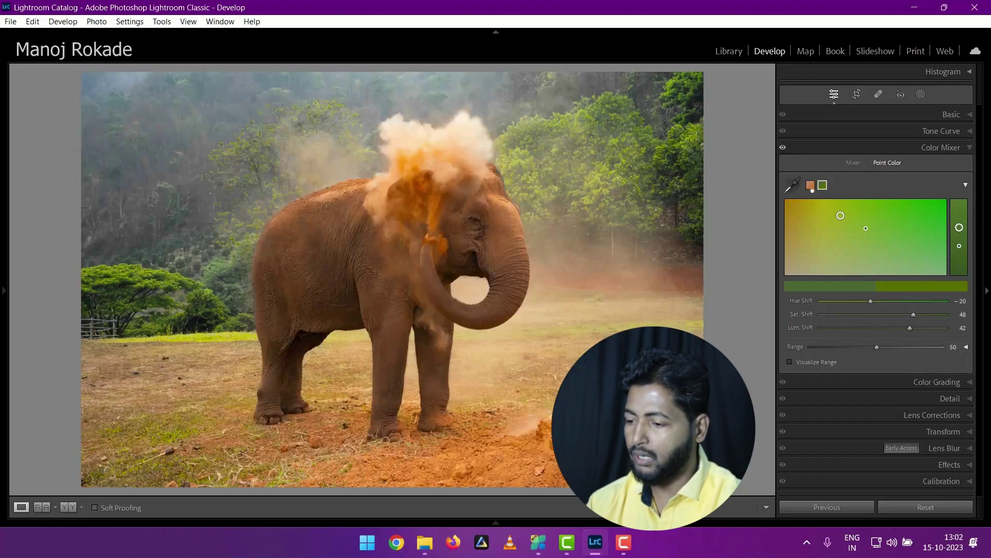
{"action": "left_click", "coordinate": [811, 186]}
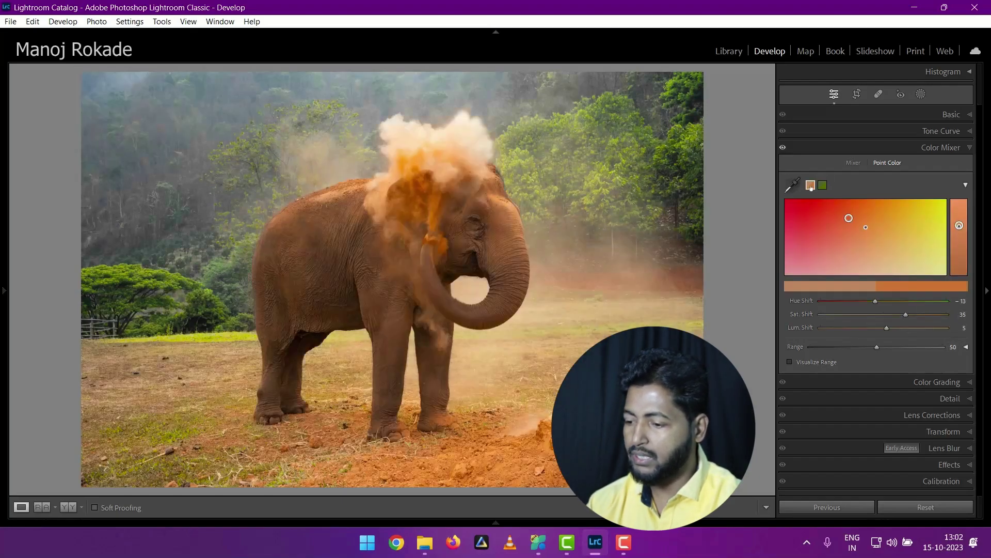
{"action": "left_click", "coordinate": [821, 362]}
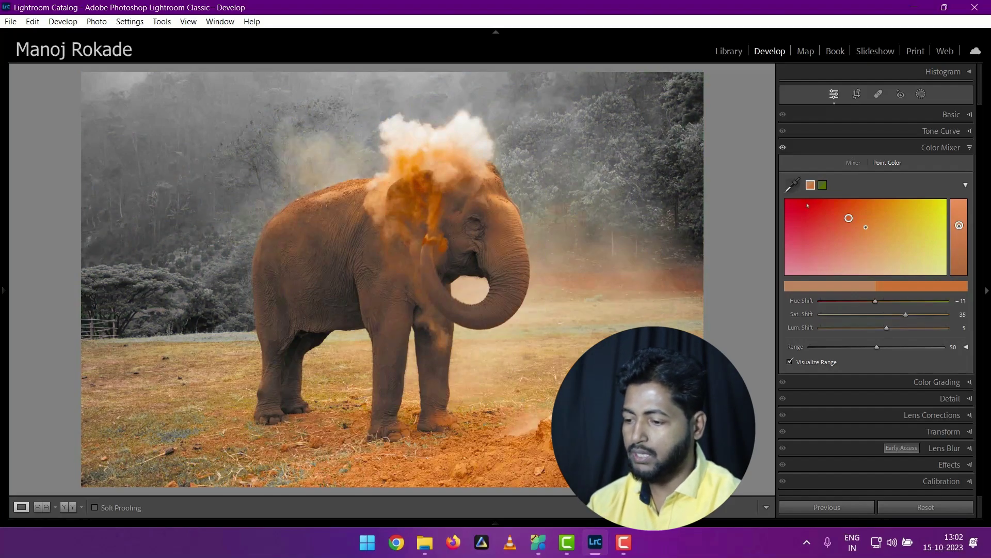
{"action": "left_click", "coordinate": [794, 185]}
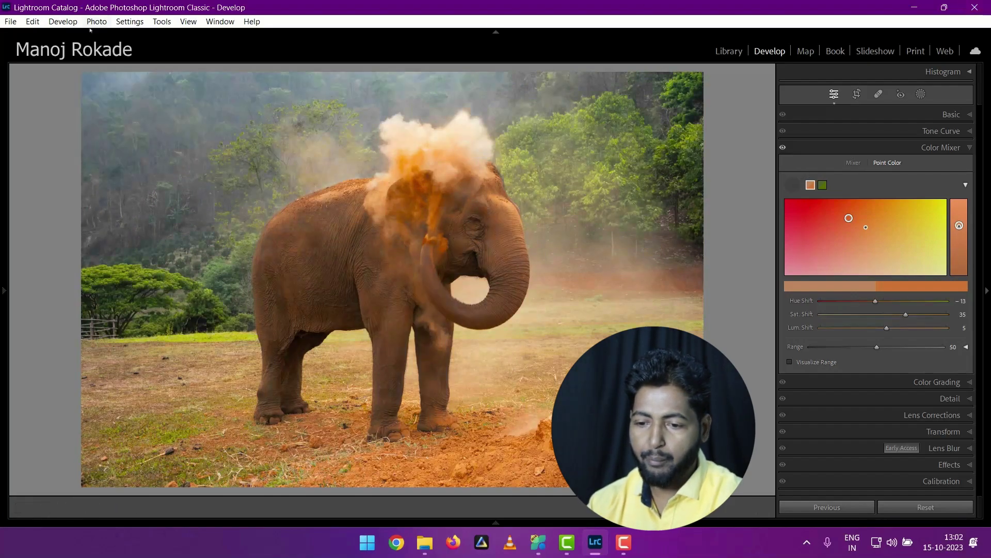
Step: Sample the top-left blue haze and shift it to Hue −64, Saturation 60, Luminance 31, Range 59
{"action": "left_click", "coordinate": [142, 126]}
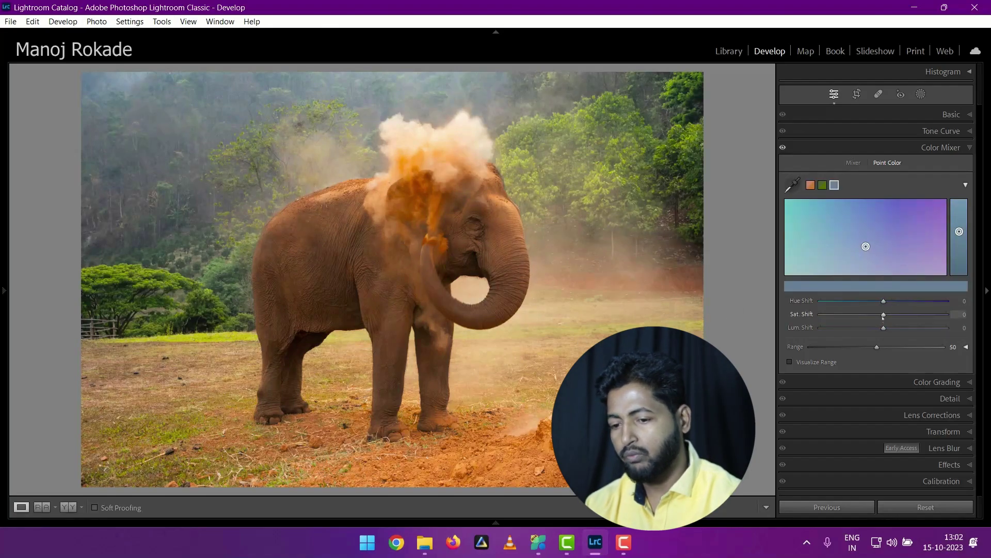
{"action": "left_click_drag", "start_coordinate": [898, 316], "coordinate": [932, 316]}
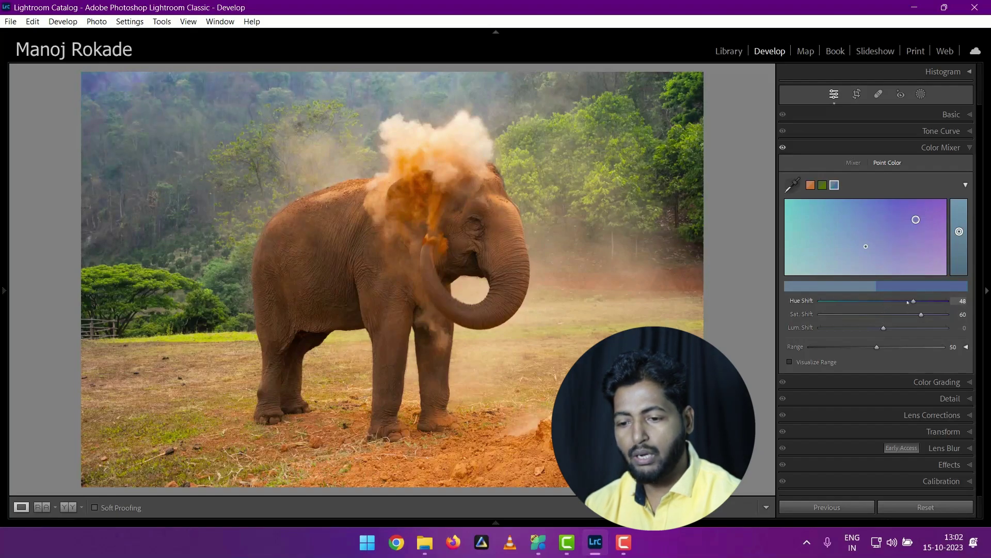
{"action": "left_click_drag", "start_coordinate": [878, 301], "coordinate": [852, 302]}
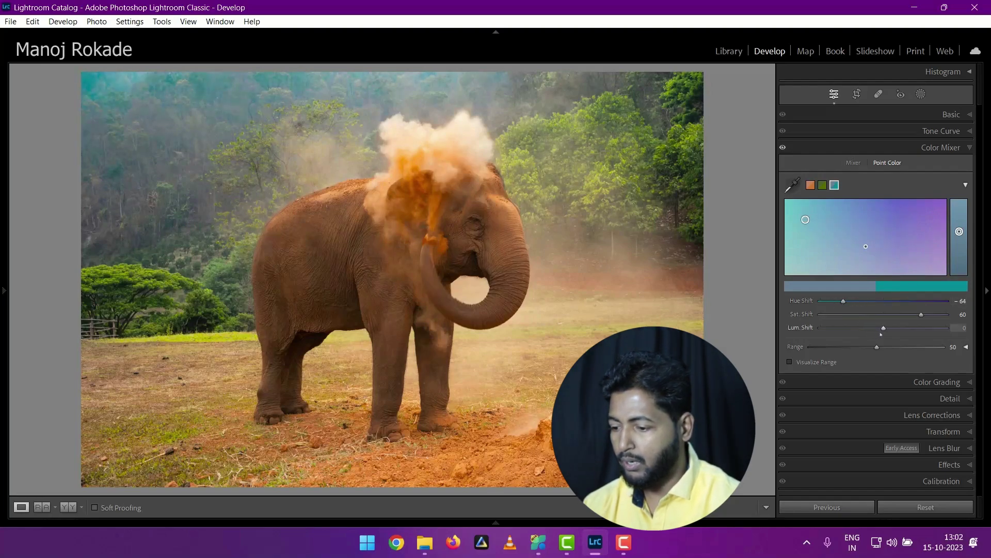
{"action": "left_click_drag", "start_coordinate": [884, 327], "coordinate": [903, 327]}
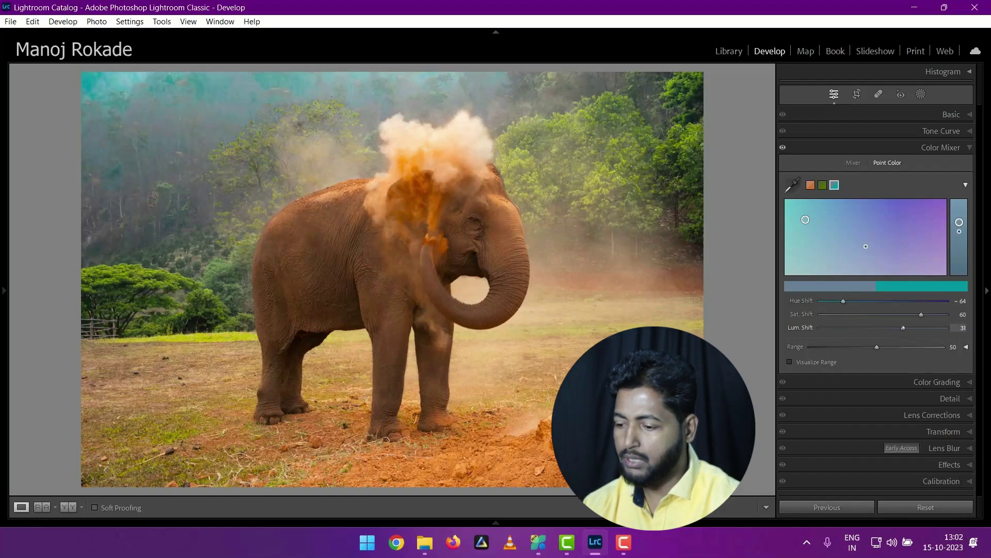
{"action": "left_click", "coordinate": [821, 362]}
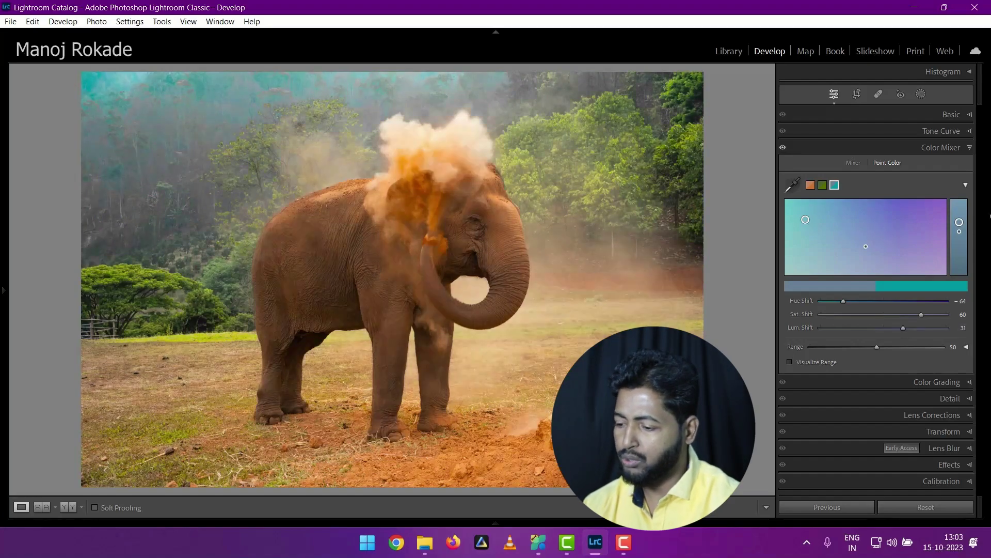
{"action": "left_click", "coordinate": [821, 362]}
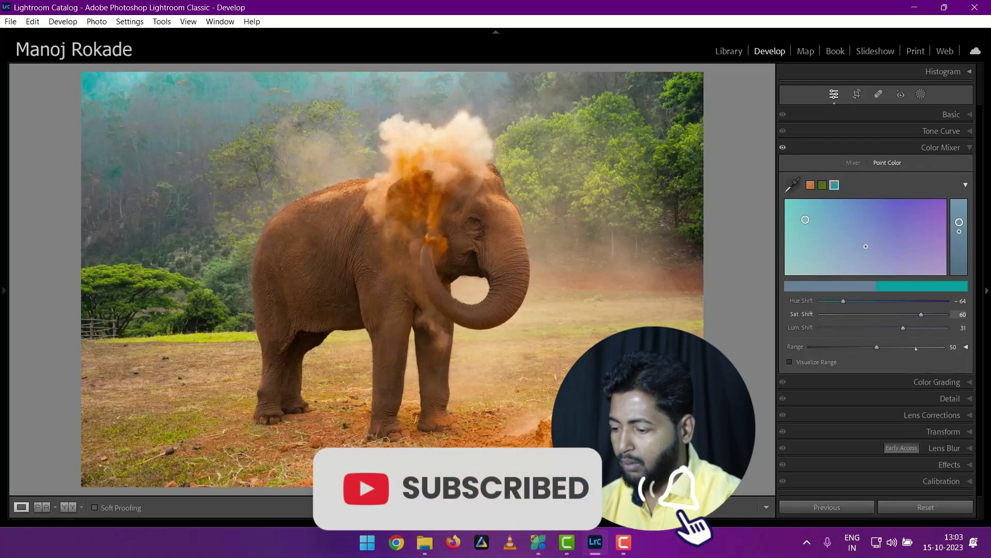
{"action": "left_click_drag", "start_coordinate": [877, 347], "coordinate": [889, 347]}
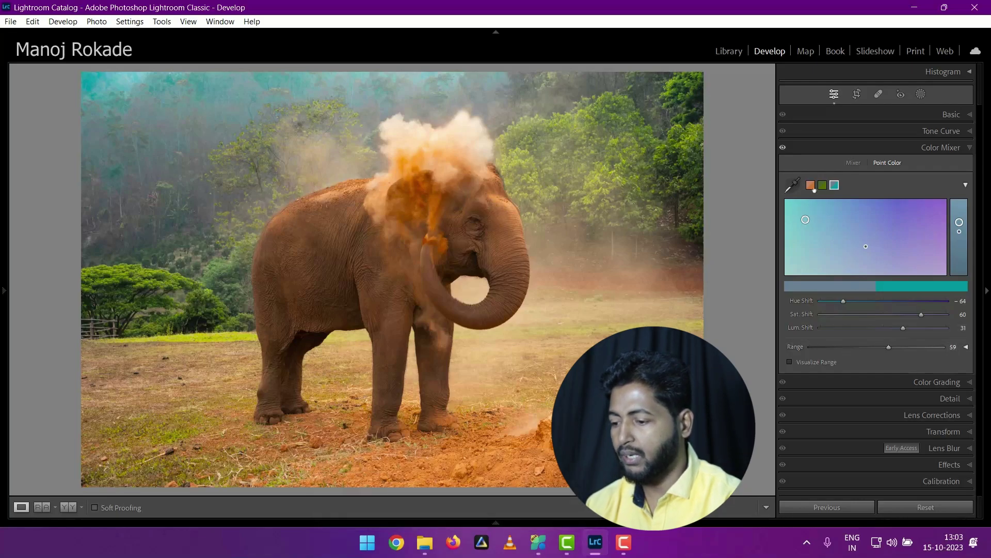
Step: Narrow the orange swatch to Range 34 using Visualize Range, then set the green swatch to Range 51
{"action": "left_click", "coordinate": [814, 189]}
{"action": "left_click", "coordinate": [813, 367]}
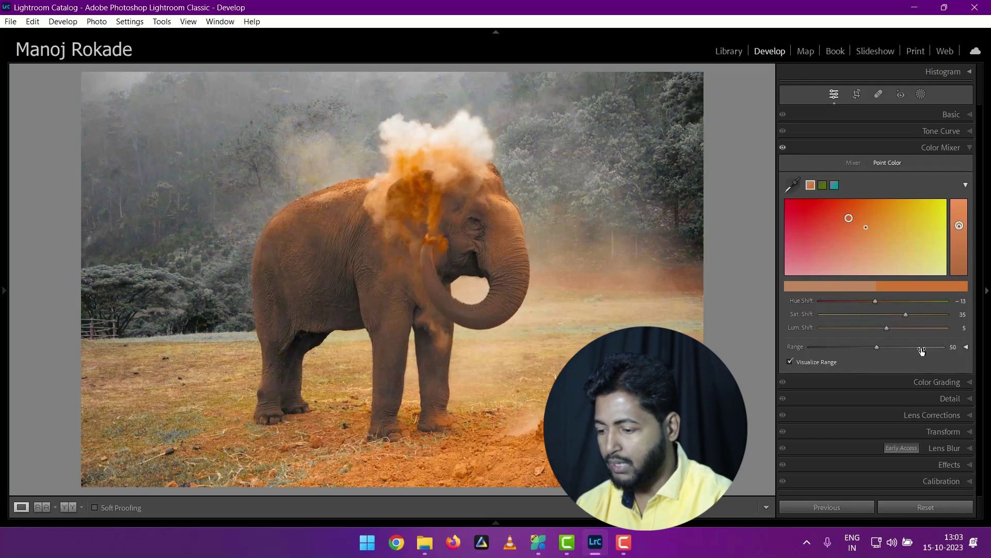
{"action": "mouse_move", "coordinate": [877, 347]}
{"action": "left_mouse_down"}
{"action": "mouse_move", "coordinate": [911, 347]}
{"action": "mouse_move", "coordinate": [881, 346]}
{"action": "left_mouse_up"}
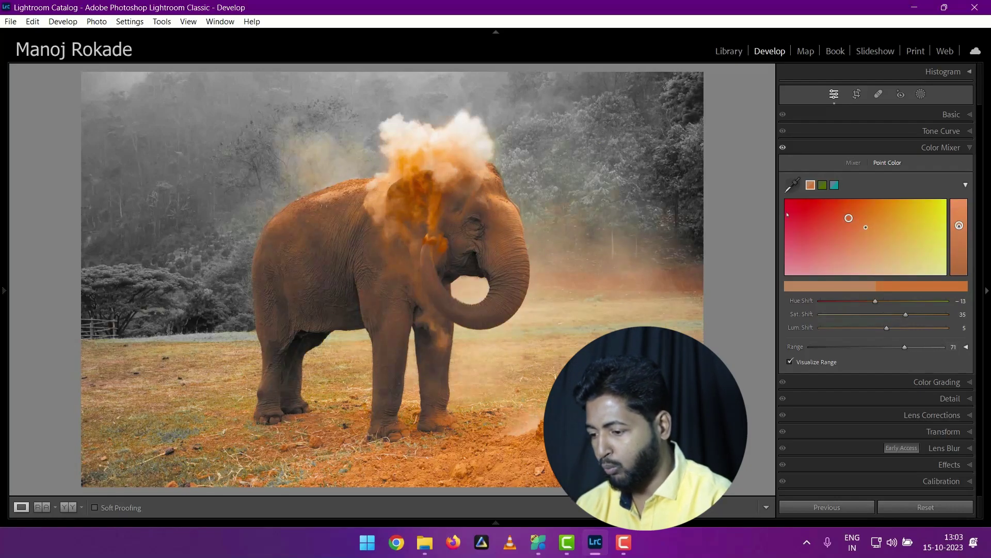
{"action": "mouse_move", "coordinate": [915, 348]}
{"action": "left_mouse_down"}
{"action": "mouse_move", "coordinate": [929, 347]}
{"action": "mouse_move", "coordinate": [825, 352]}
{"action": "mouse_move", "coordinate": [836, 352]}
{"action": "left_mouse_up"}
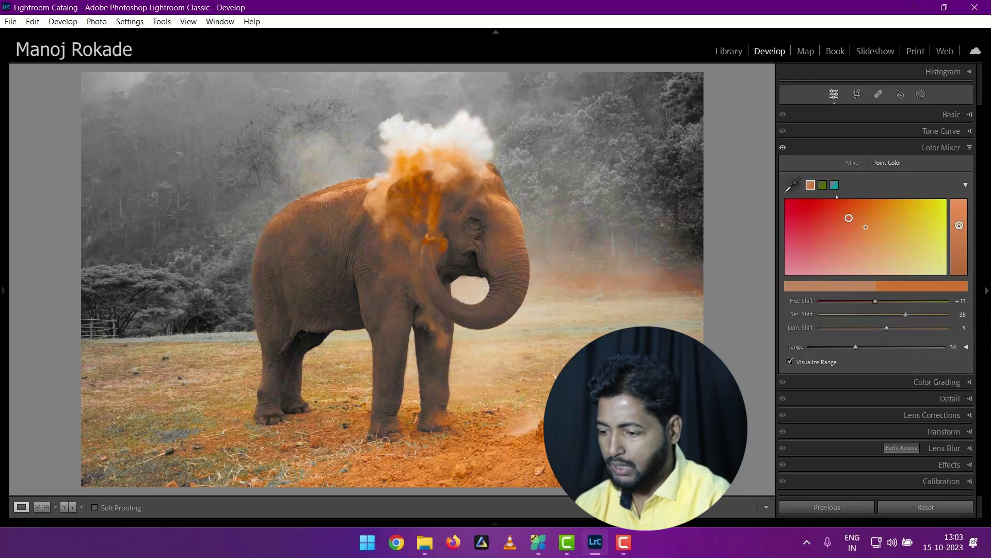
{"action": "left_click", "coordinate": [823, 185]}
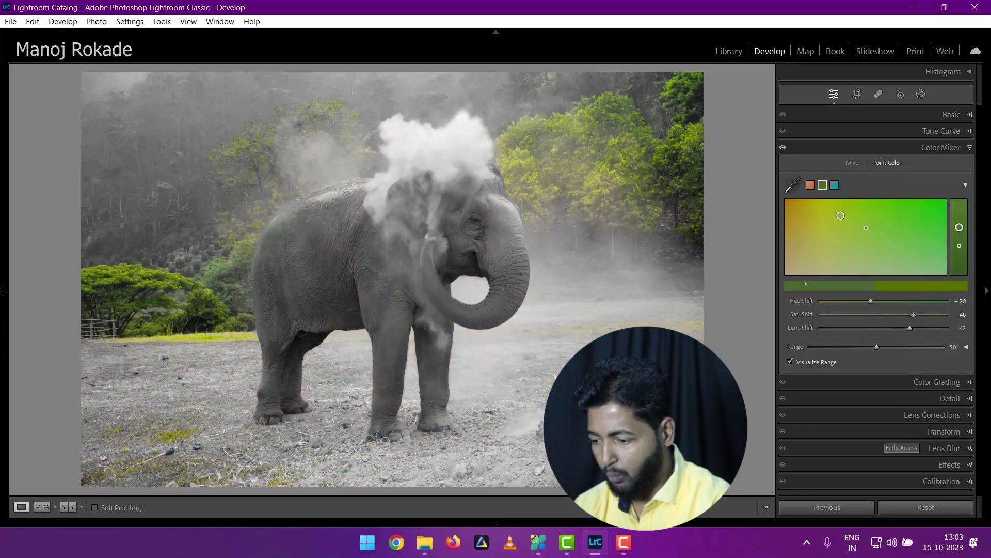
{"action": "left_click_drag", "start_coordinate": [860, 348], "coordinate": [877, 349]}
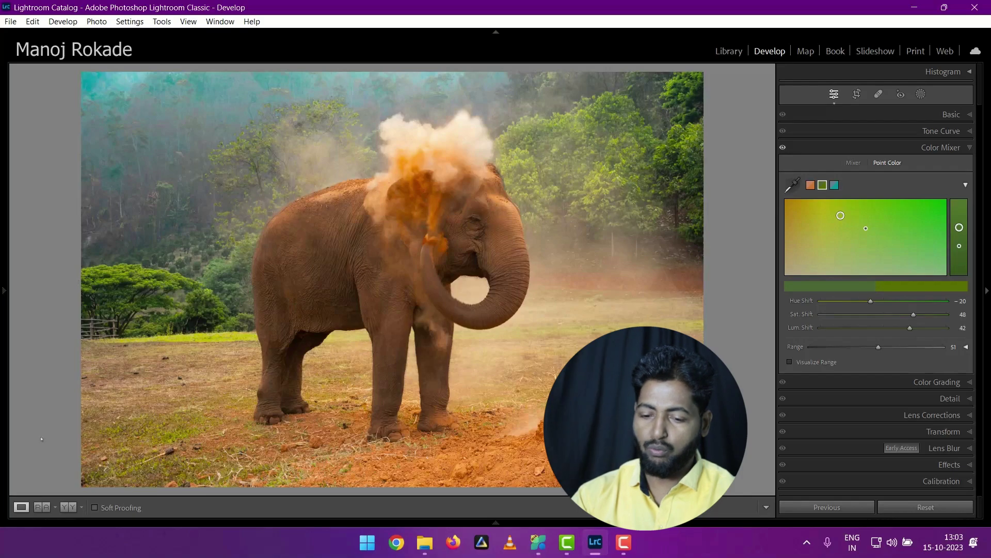
Step: Switch to the side-by-side Before/After view with the Y key
{"action": "key", "text": "y"}
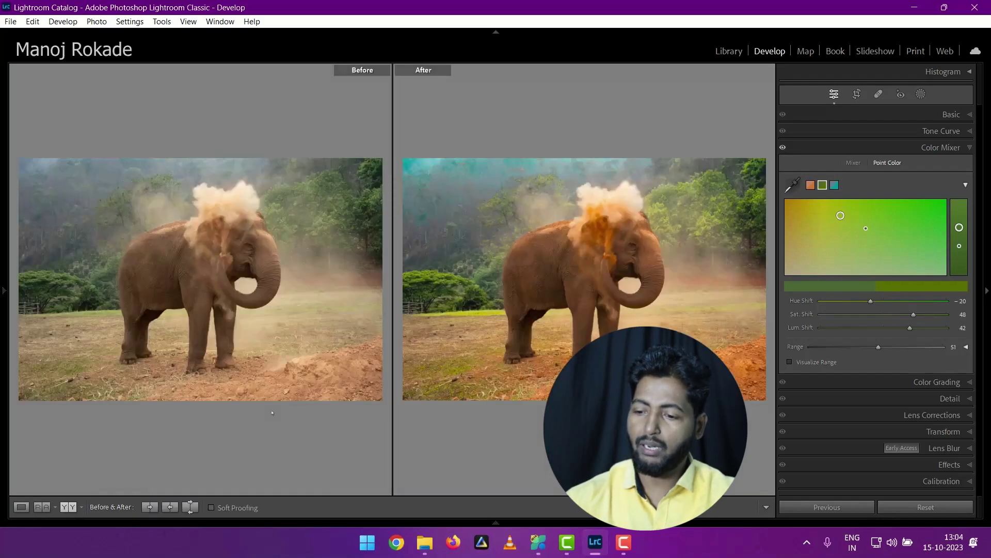